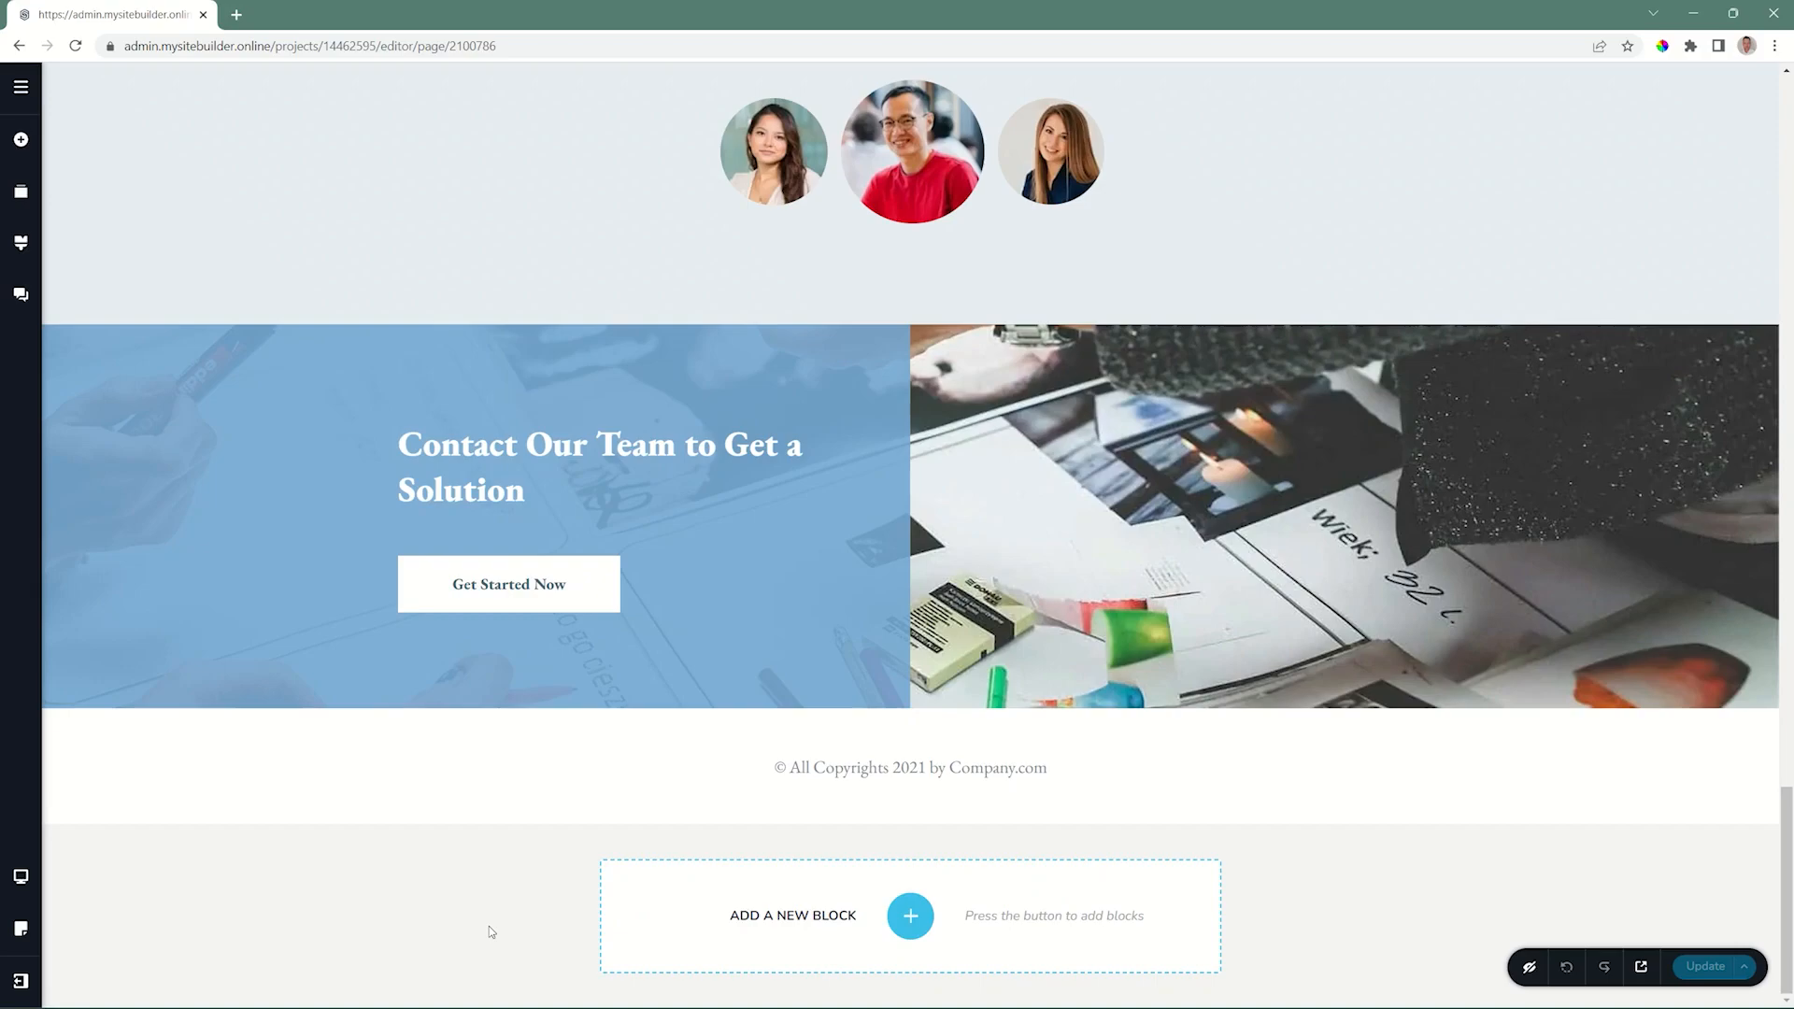
Link the Get Started Now button to the 10% OFF popup from the Sale category of popup blocks.
click(519, 576)
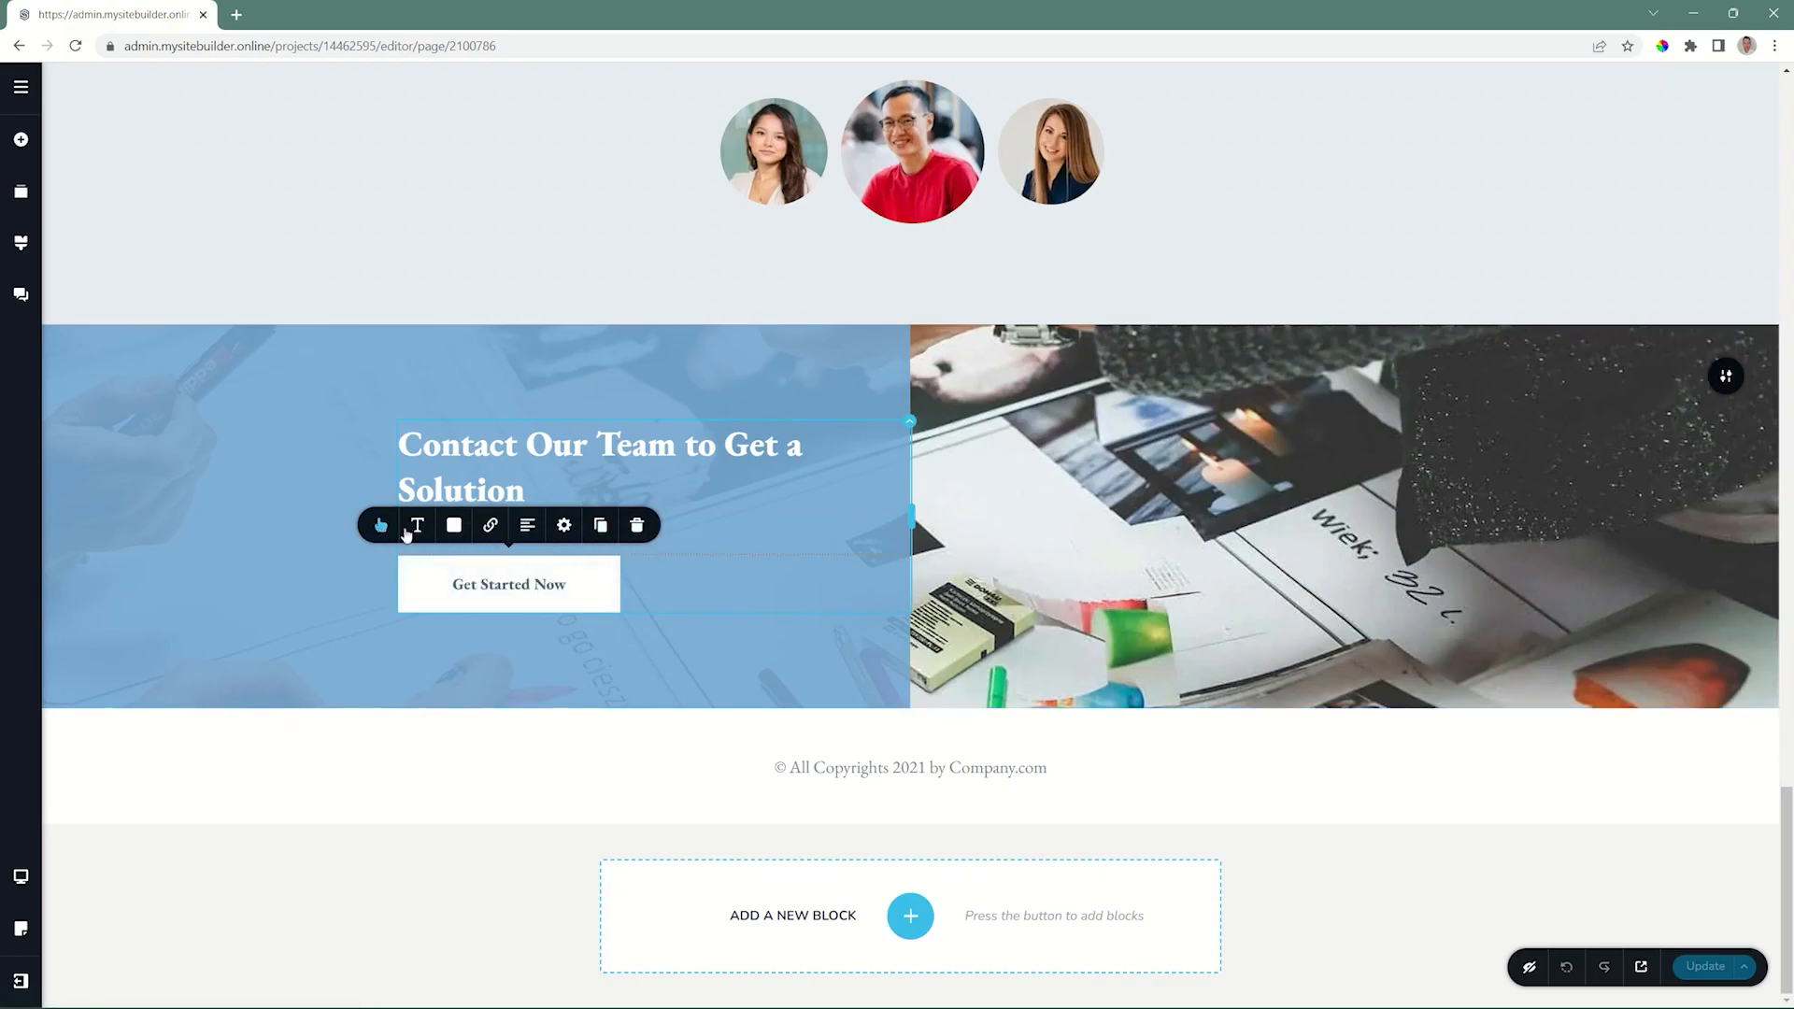
click(495, 528)
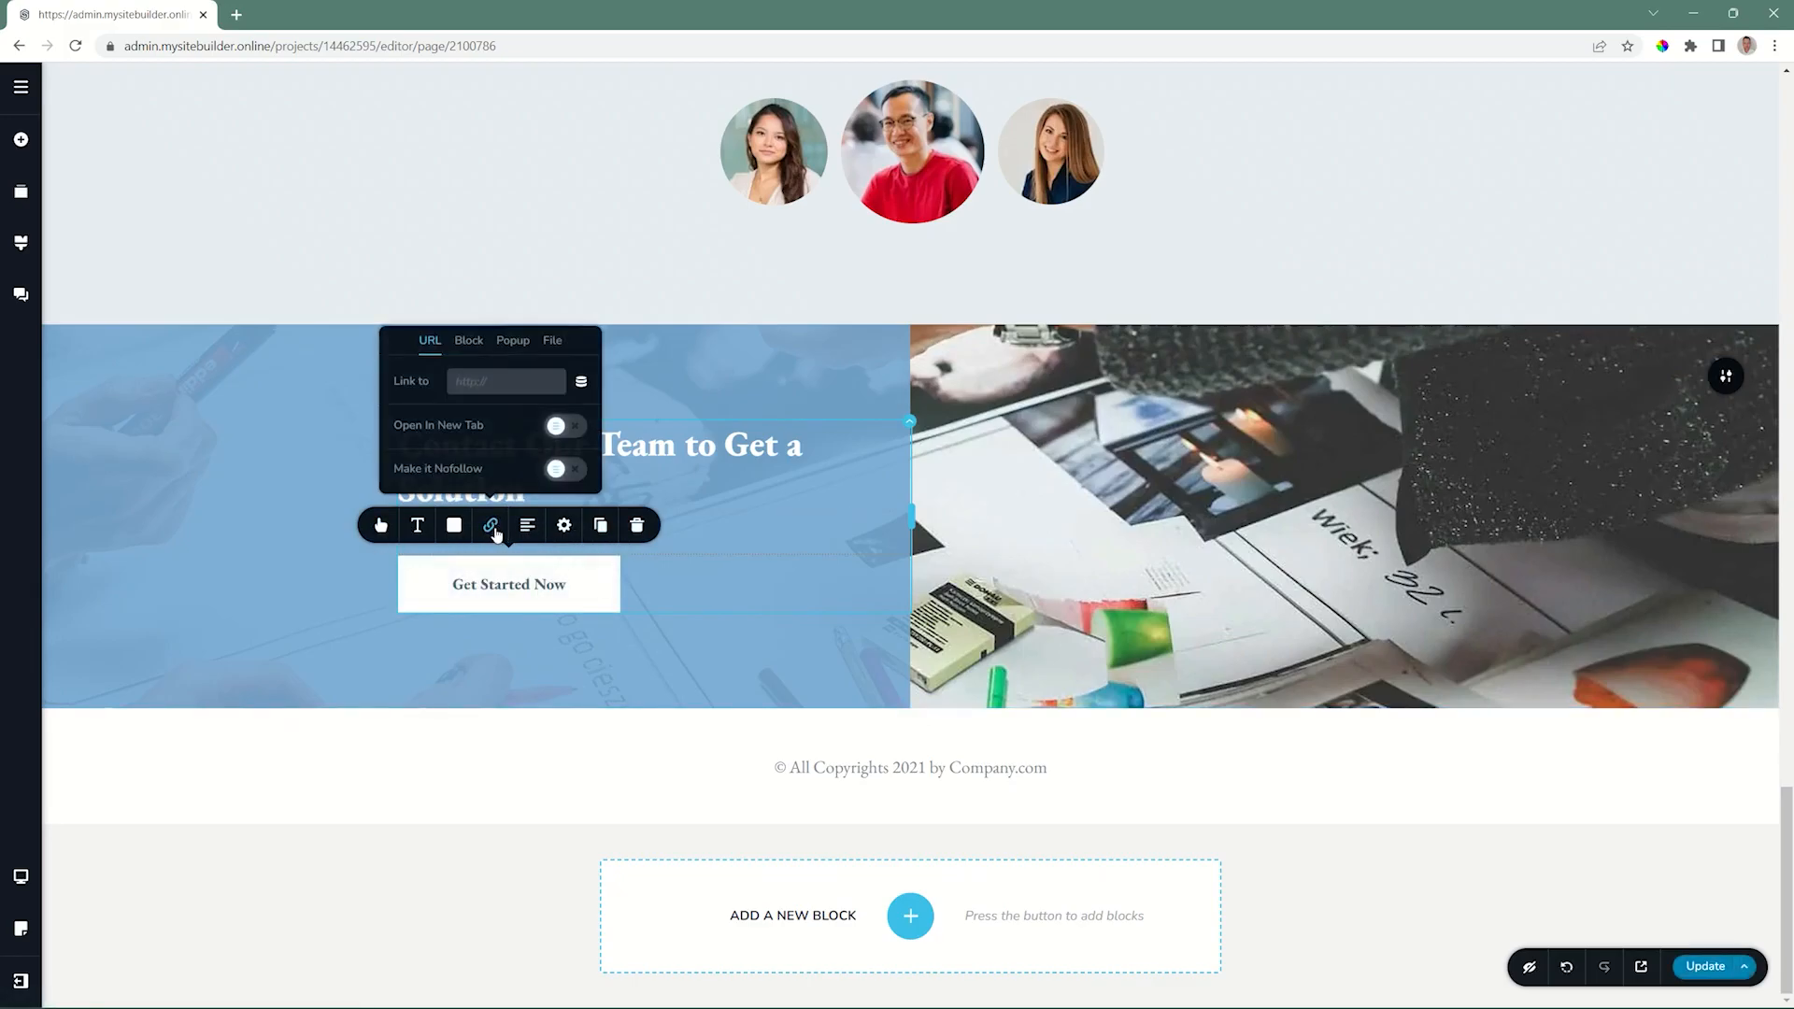
click(503, 346)
click(532, 440)
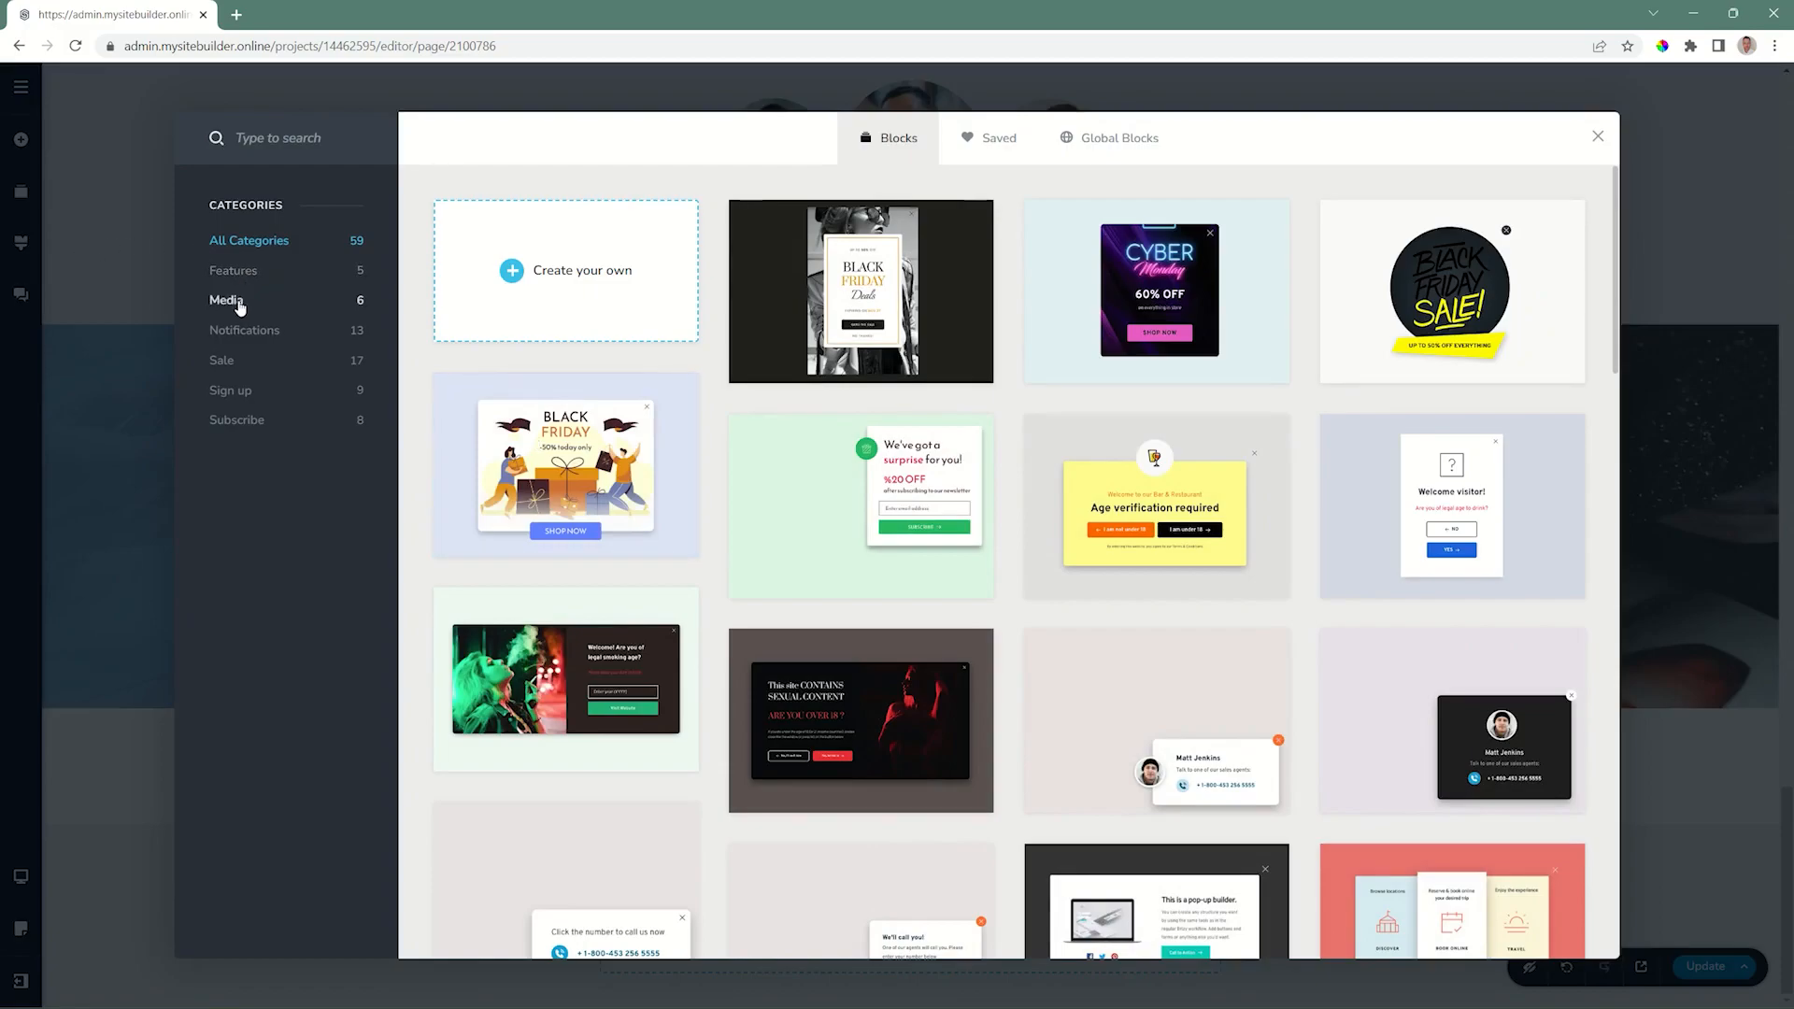
click(224, 361)
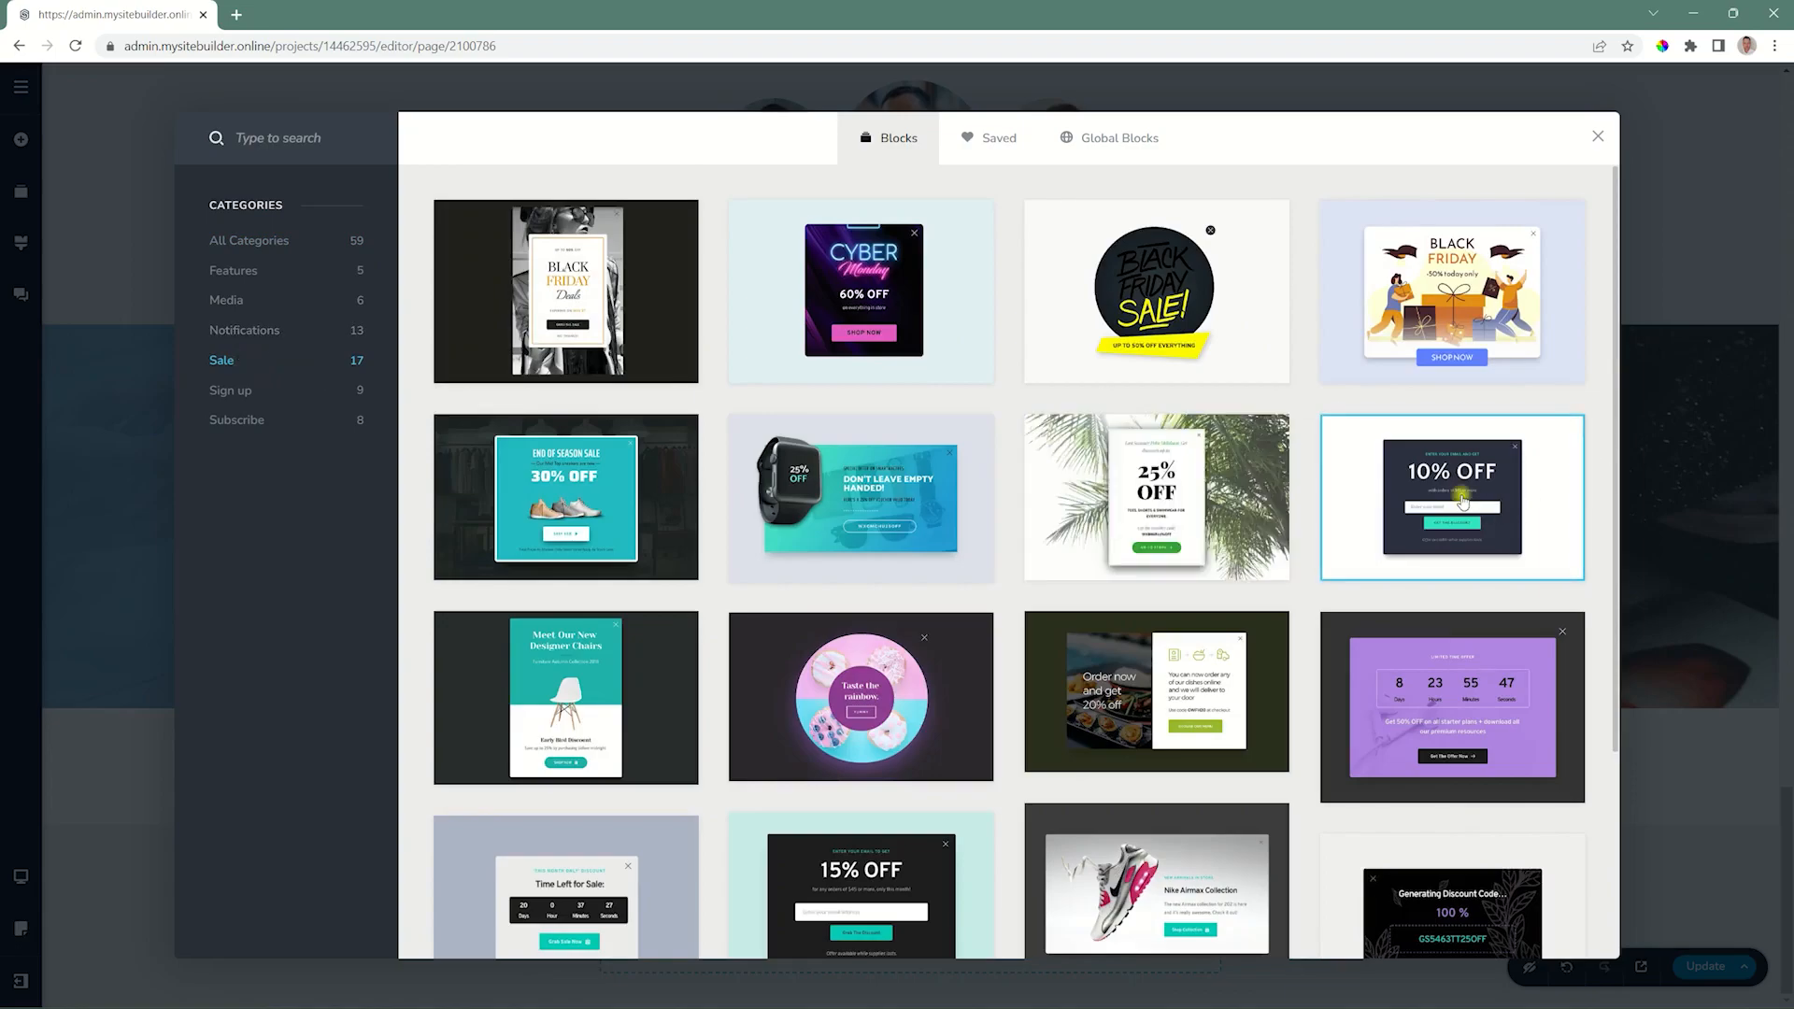
click(1463, 502)
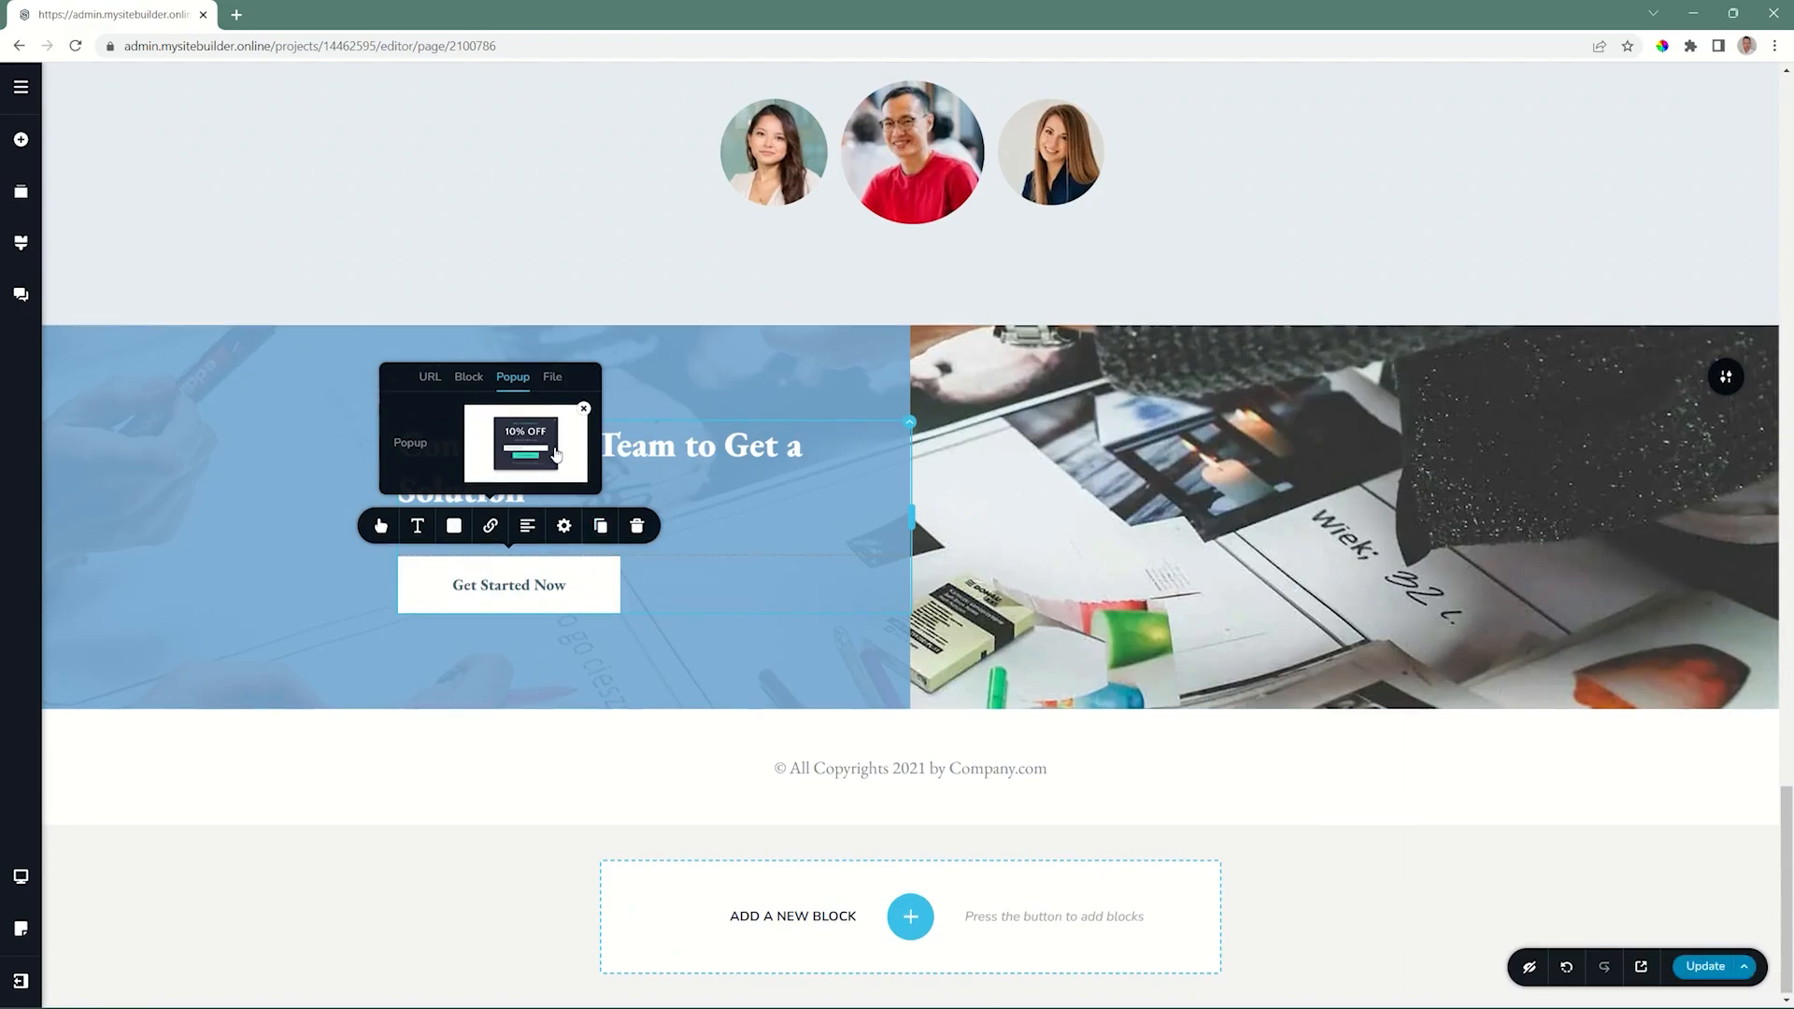
Remove the 10% OFF popup from the button's link and choose the purple countdown popup from the Sale category instead.
click(584, 409)
click(526, 443)
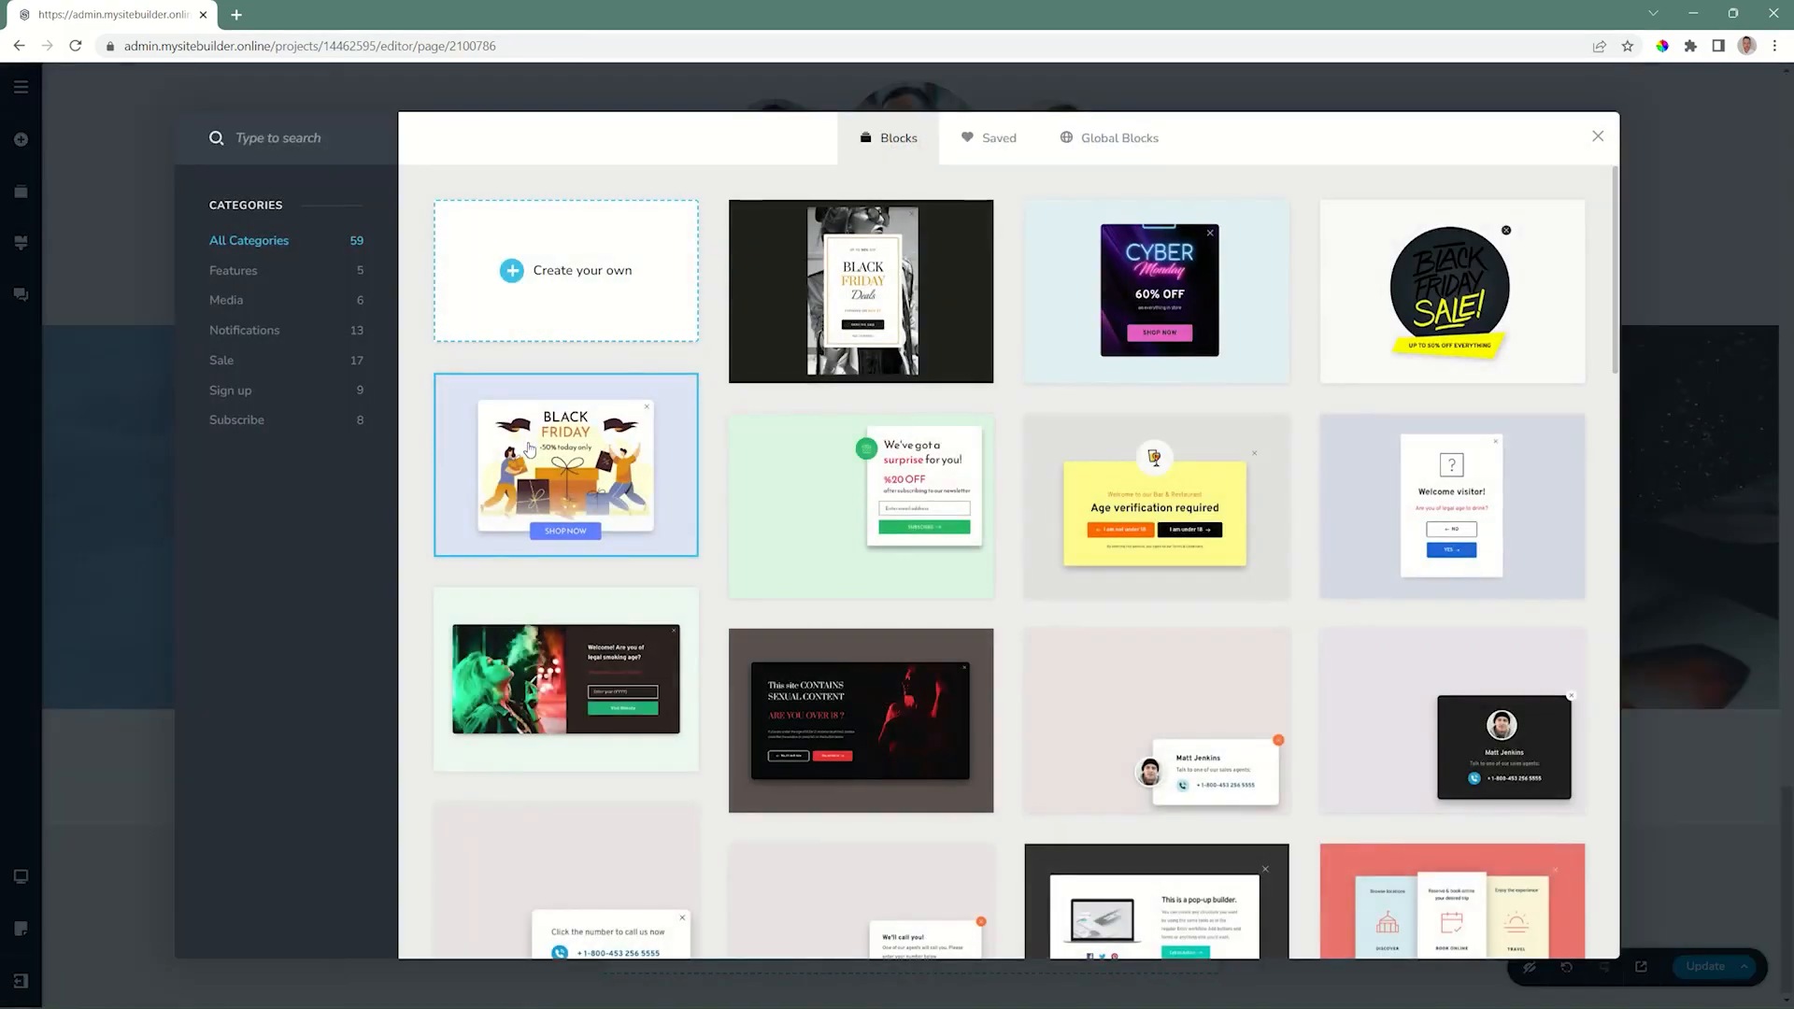
click(233, 364)
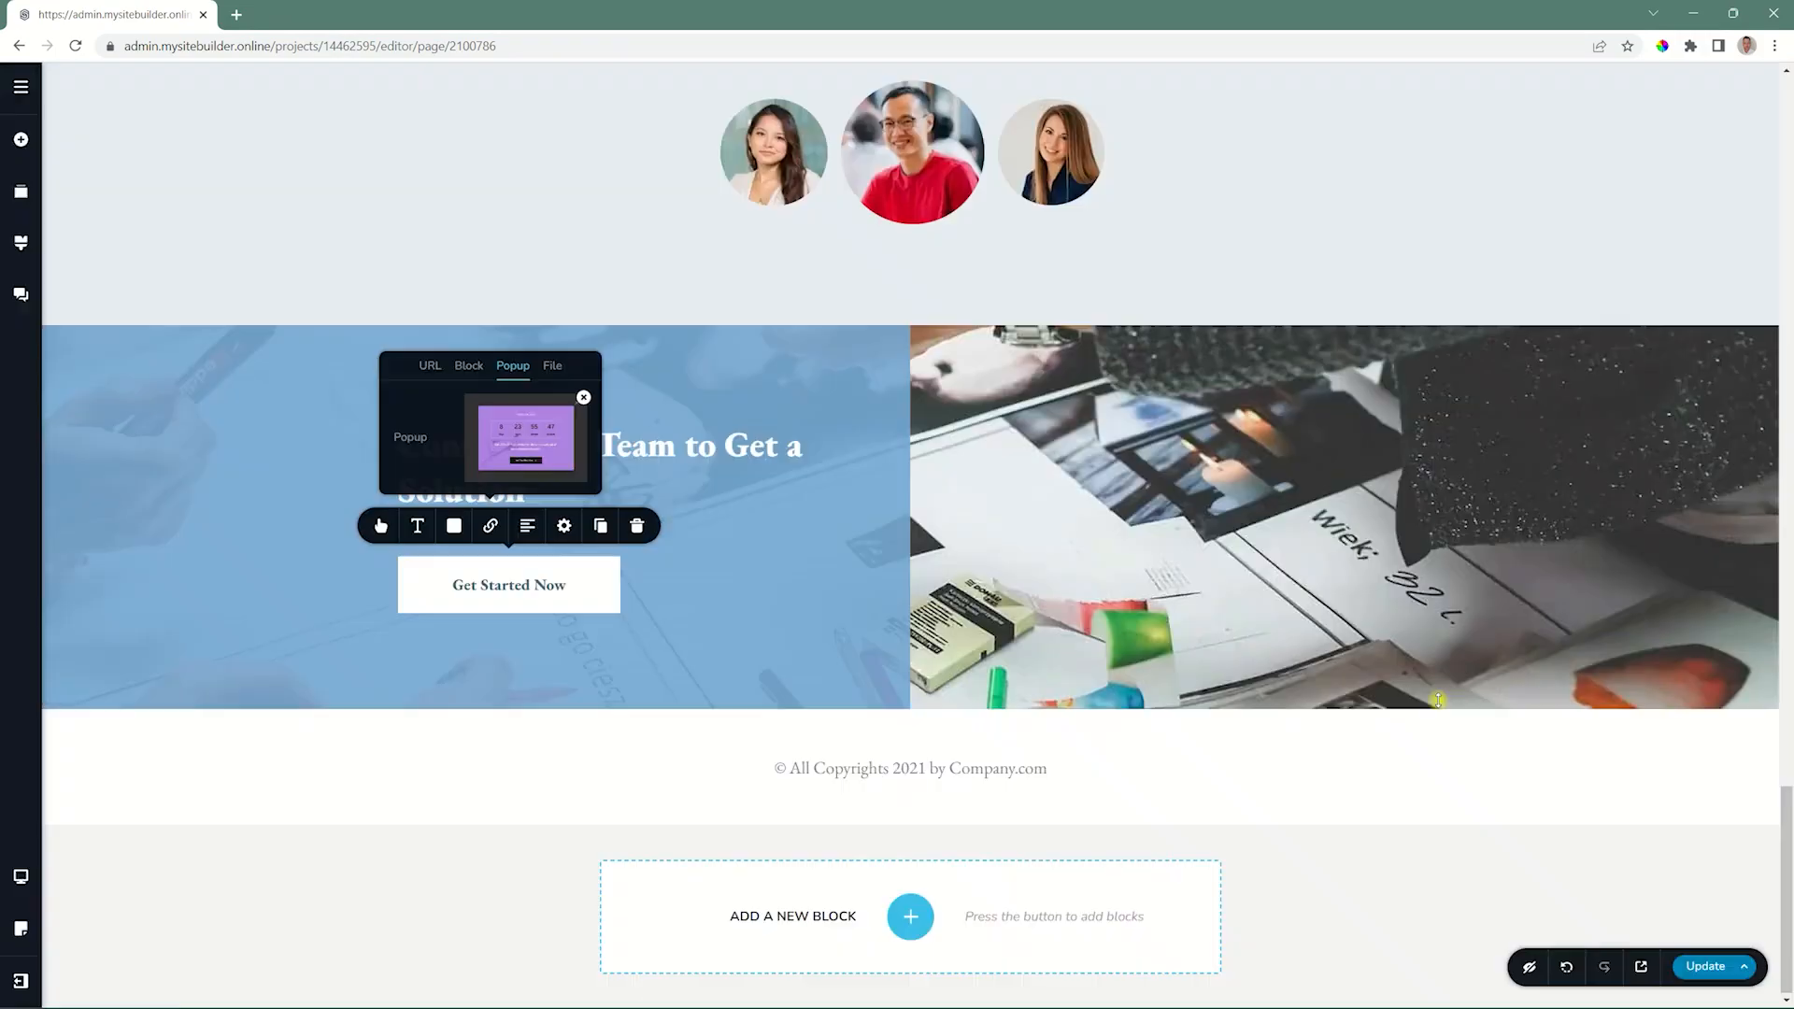
click(1439, 702)
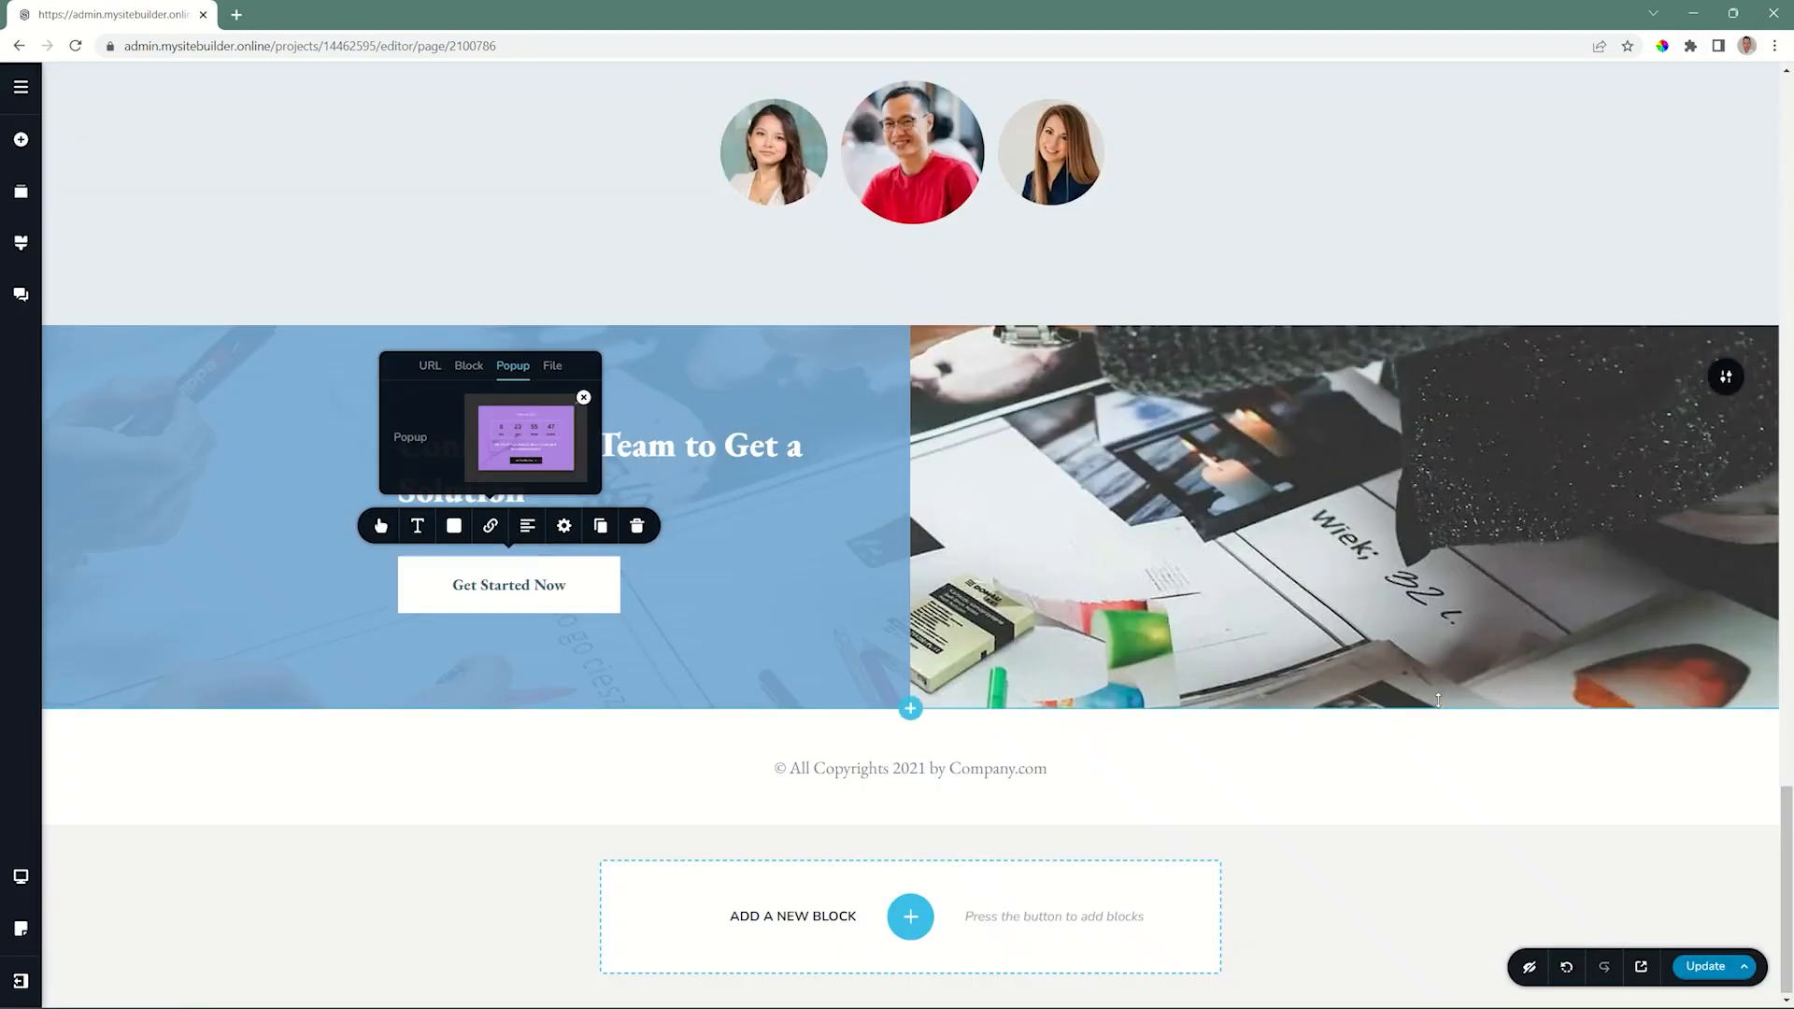
Open the linked countdown popup for editing and show its popup-level options.
click(529, 446)
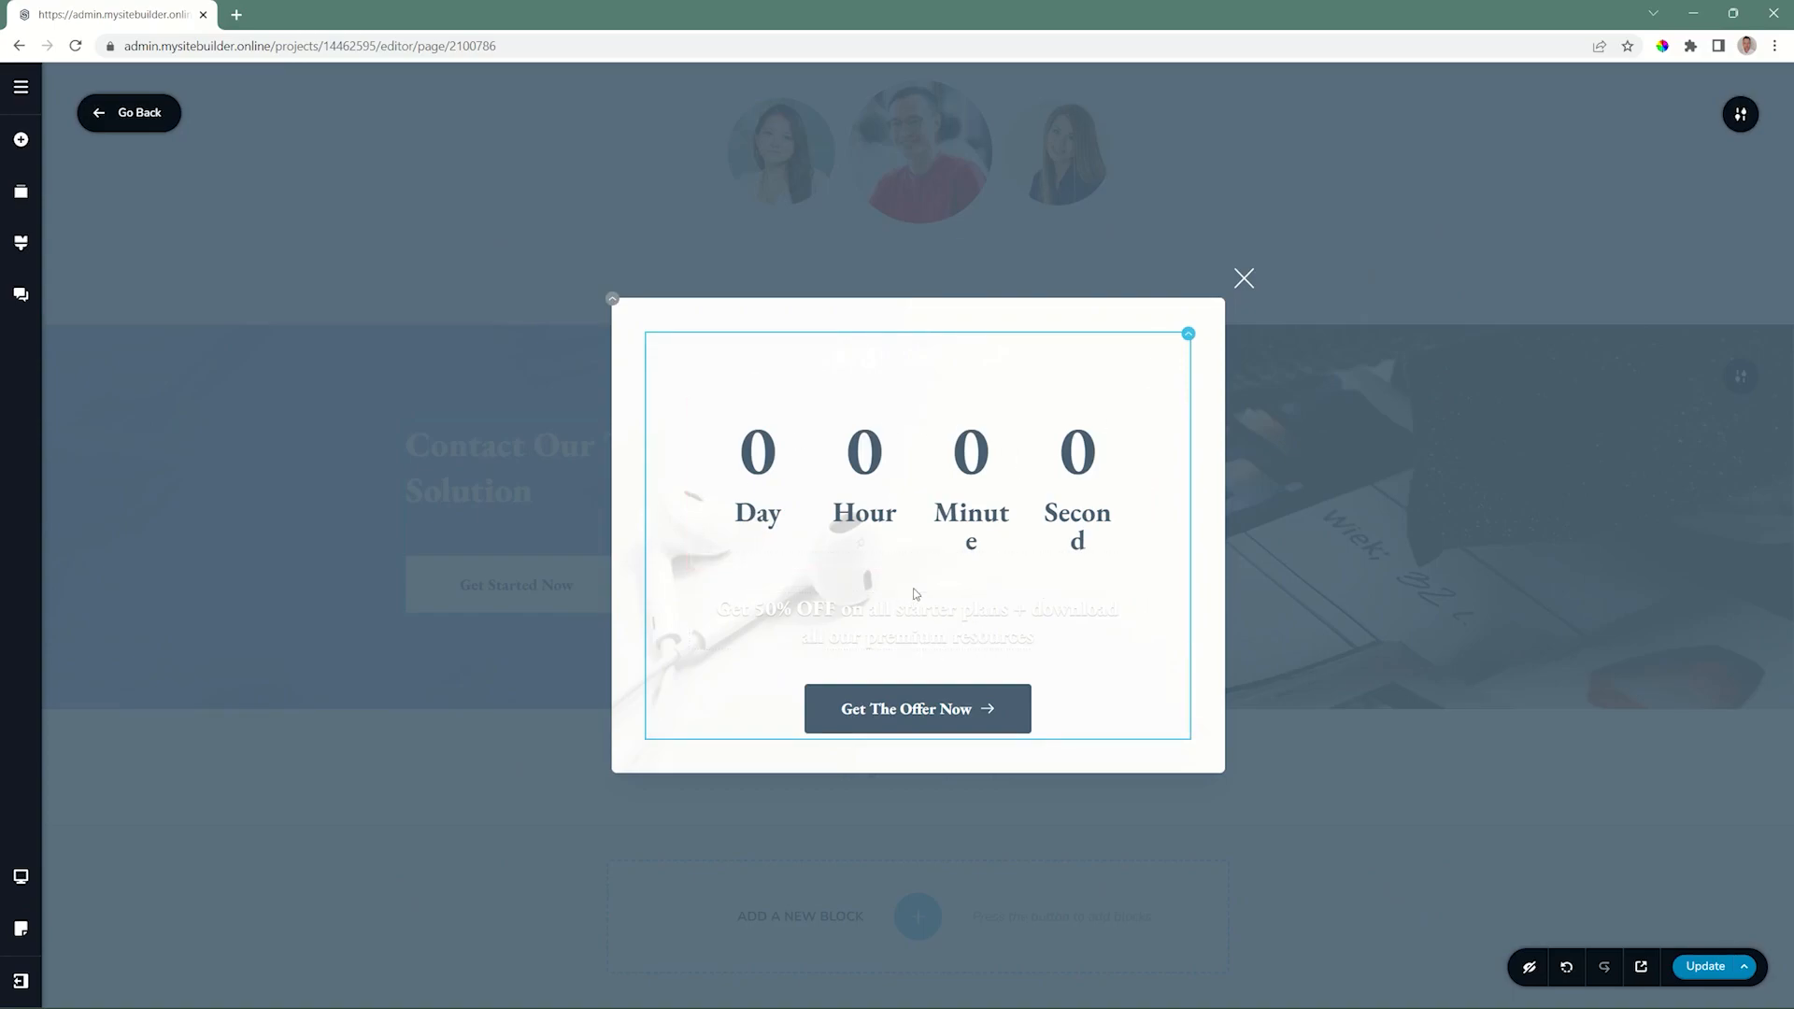
click(1736, 122)
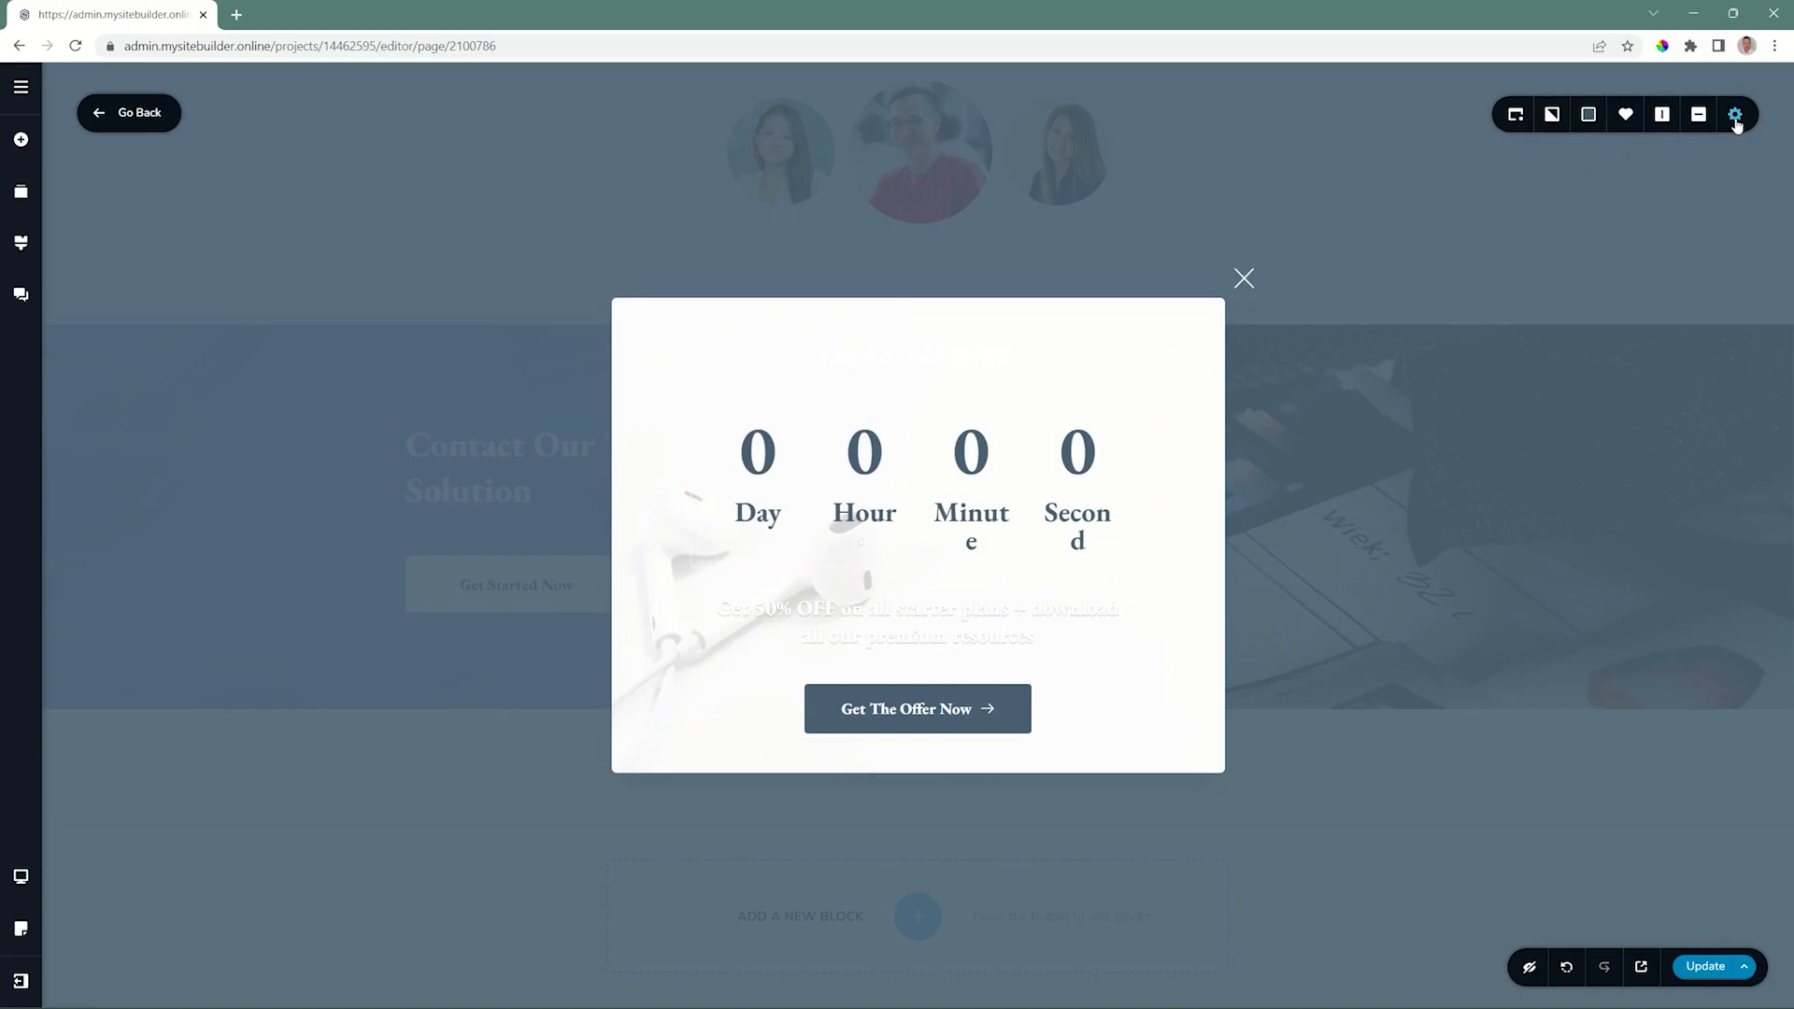
Cycle the popup through its vertical and horizontal alignments, returning it to the centre of the page.
click(1699, 117)
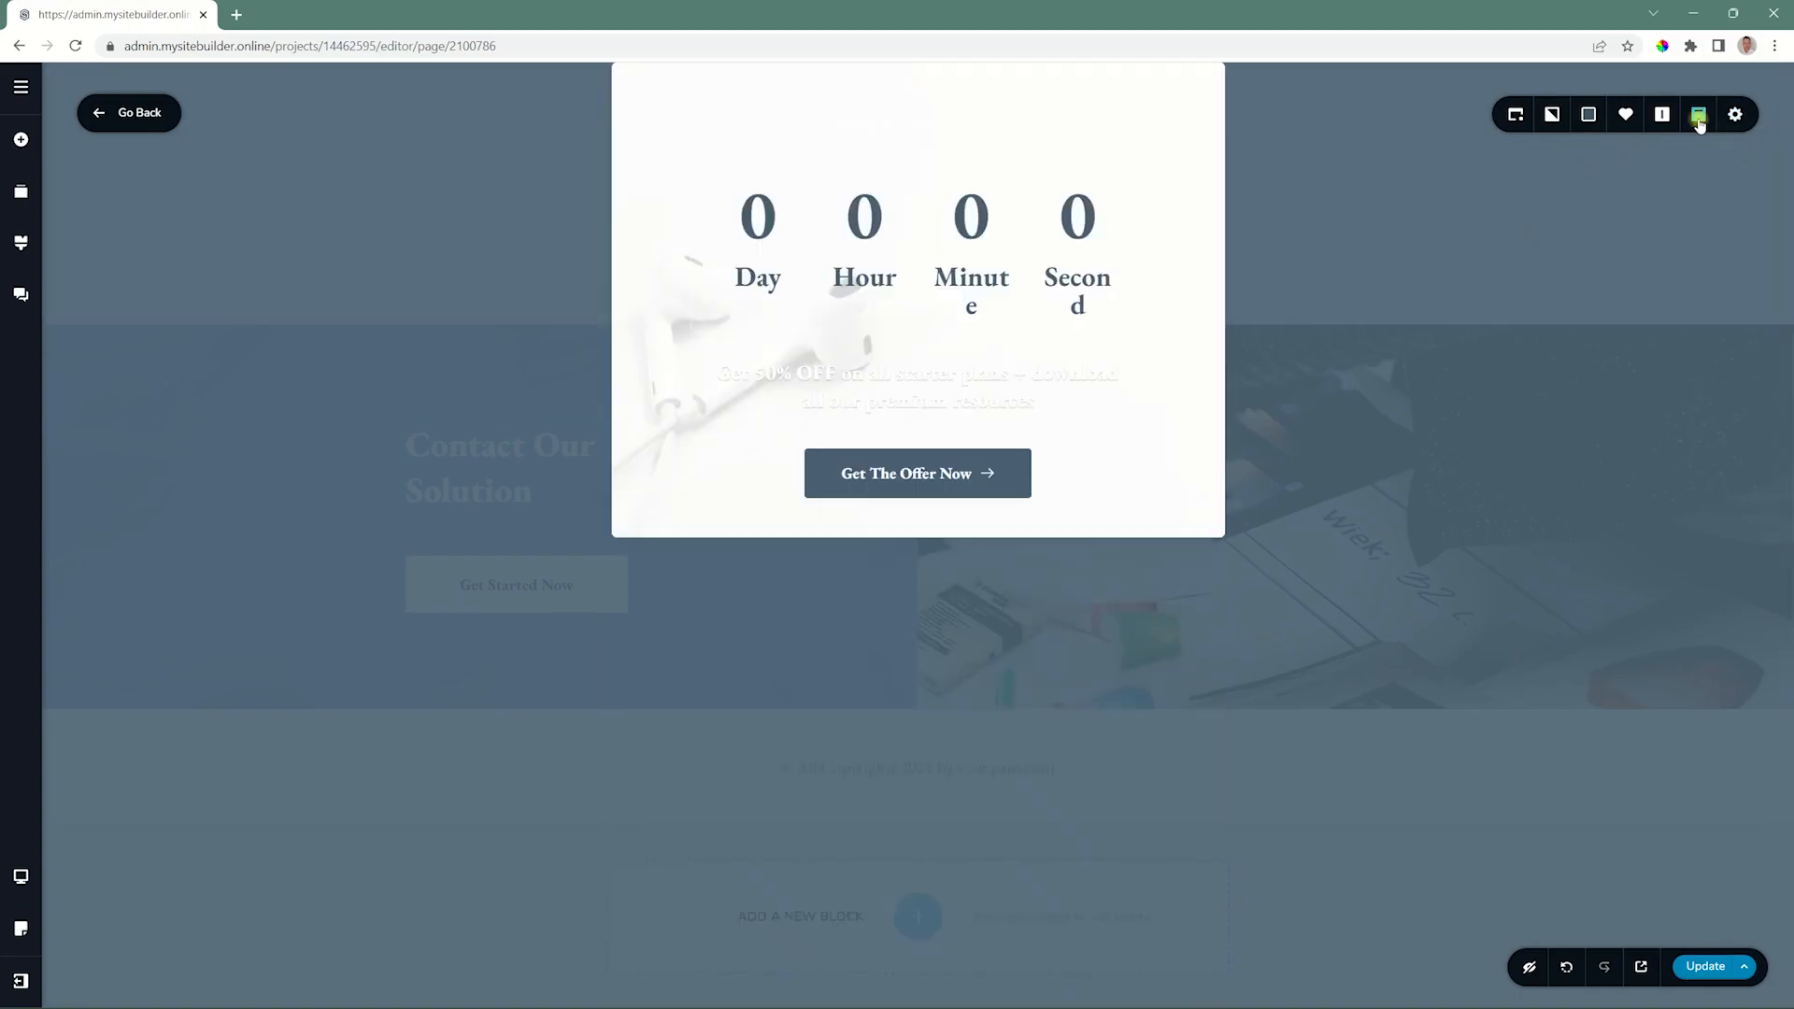
click(1697, 121)
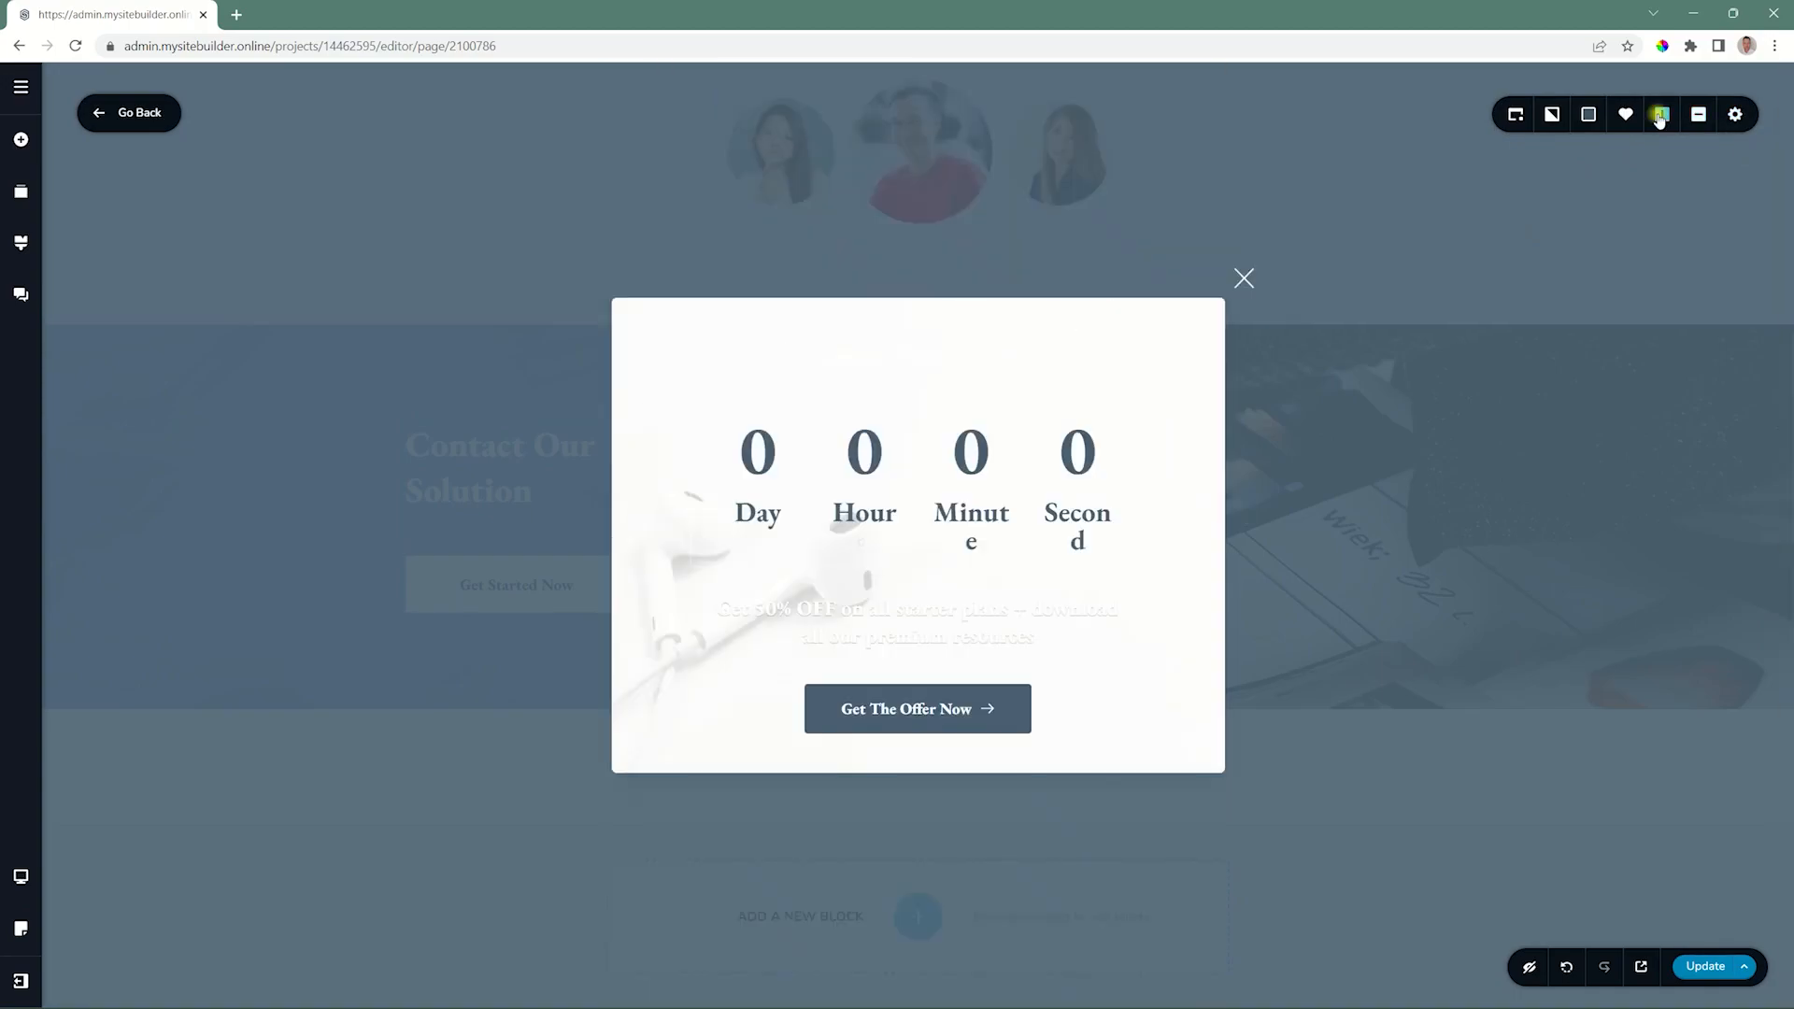
click(1659, 116)
click(1659, 116)
click(1660, 116)
Change the overlay behind the popup to the solid colour #191b21 at 87% opacity.
click(1589, 116)
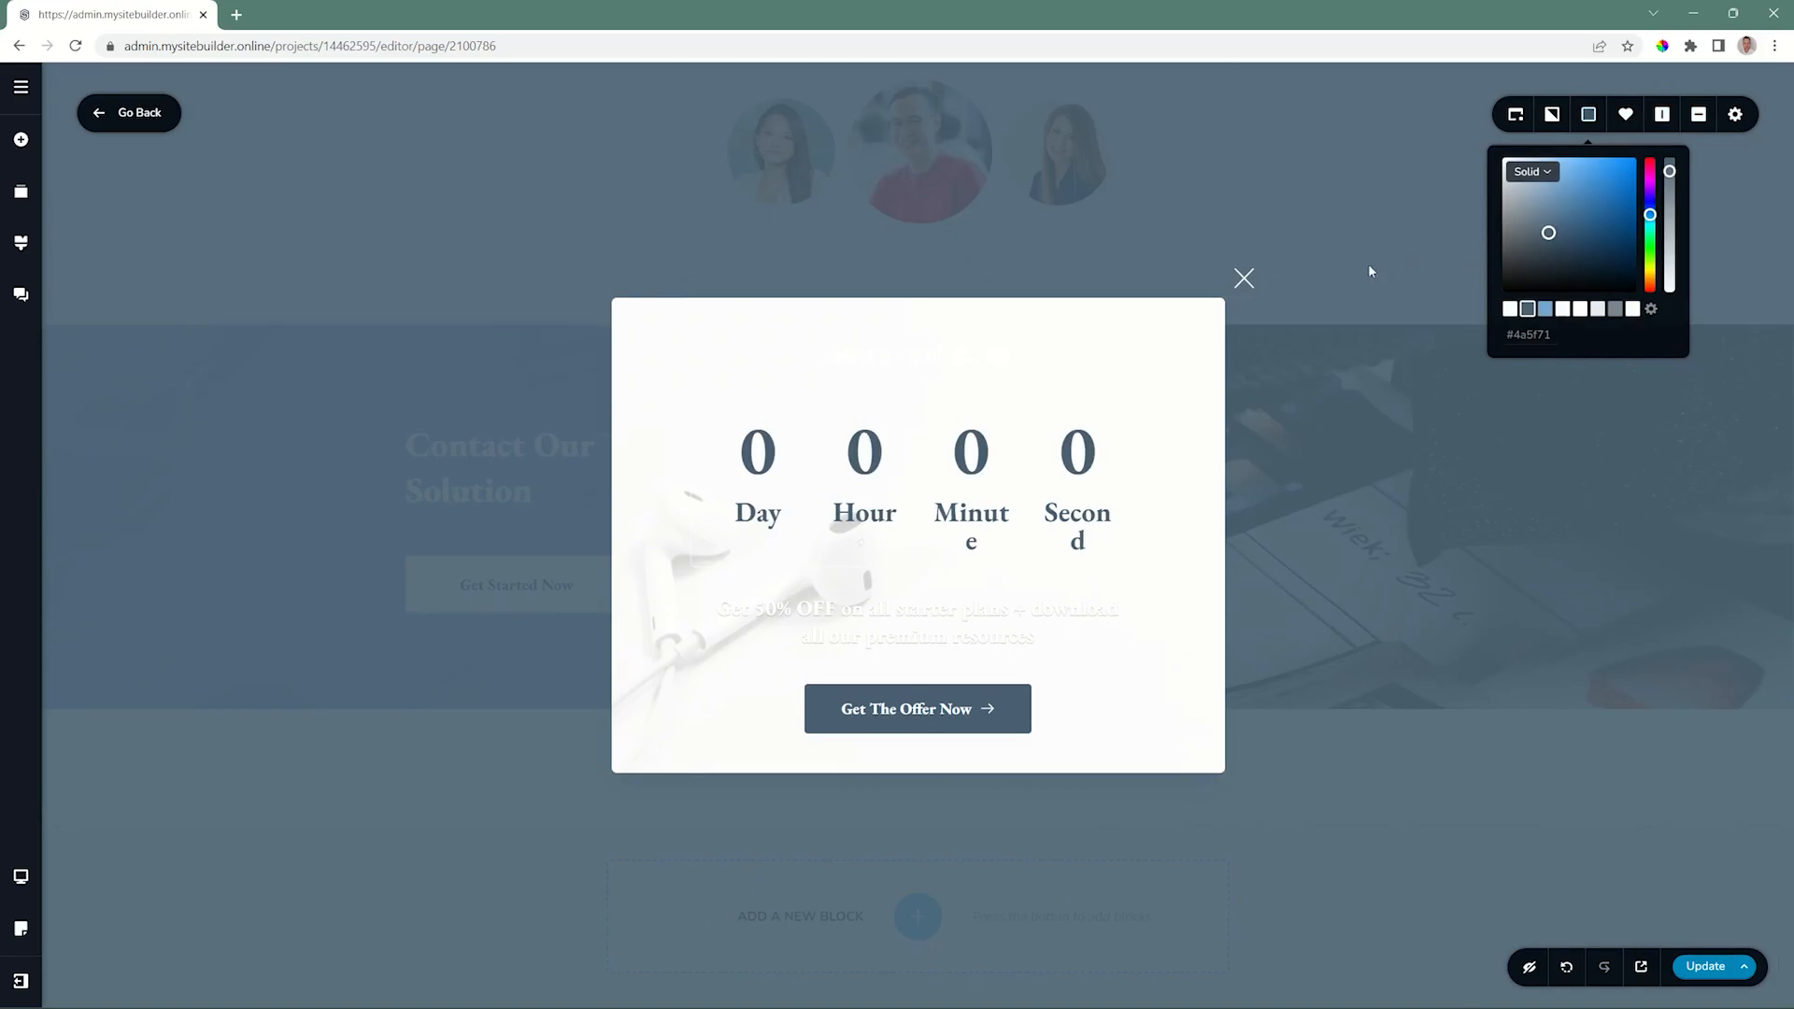
mouse_move(1669, 171)
mouse_down()
mouse_move(1670, 250)
mouse_move(1671, 157)
mouse_up()
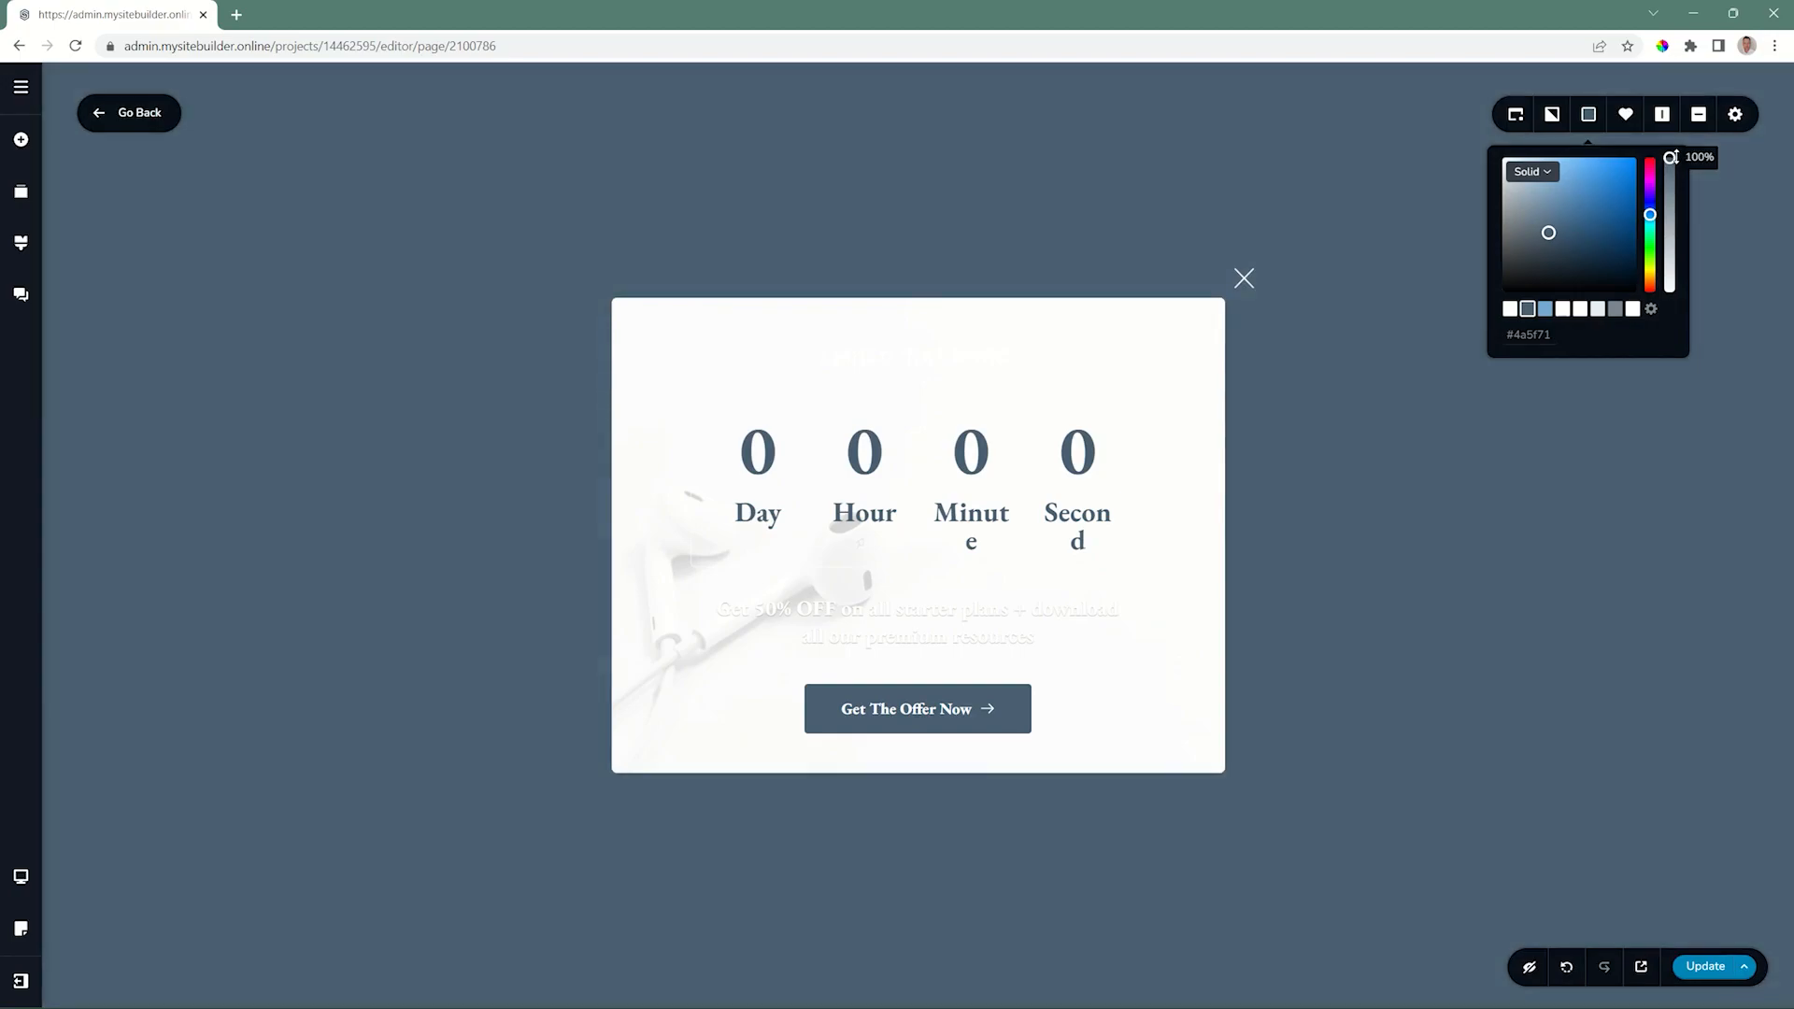
drag(1670, 157, 1671, 180)
click(1544, 115)
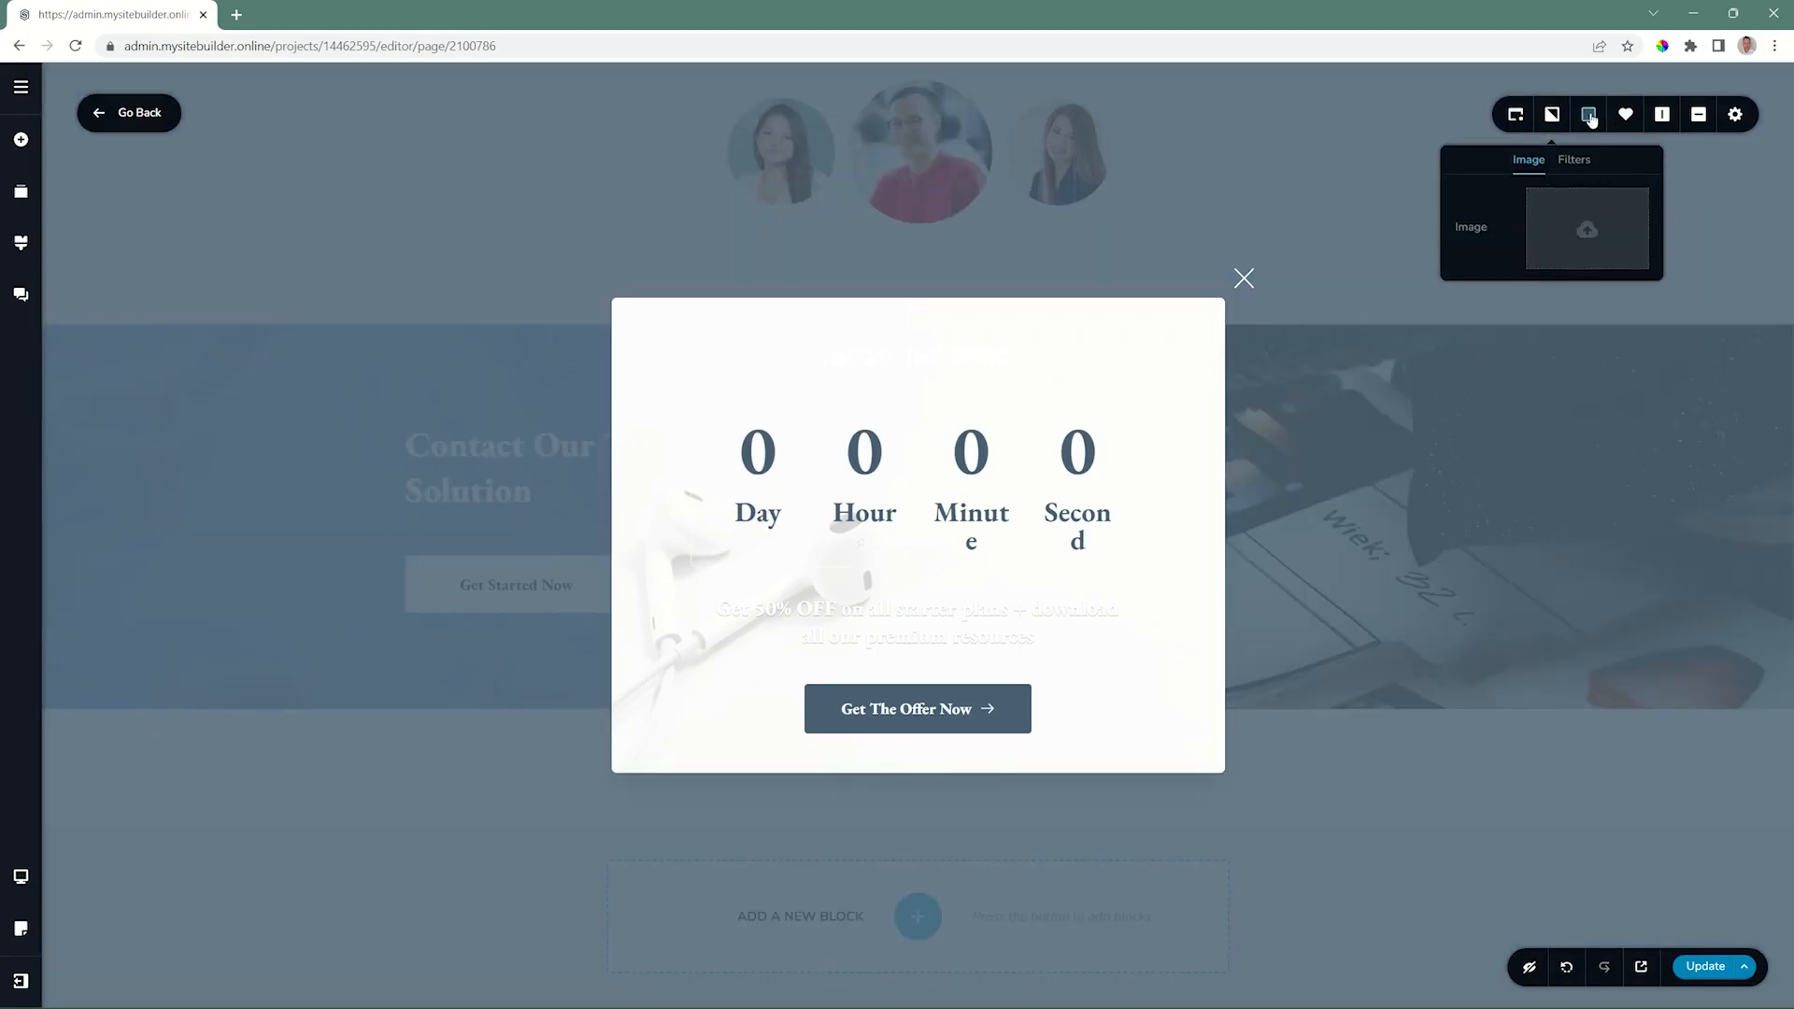
click(1588, 114)
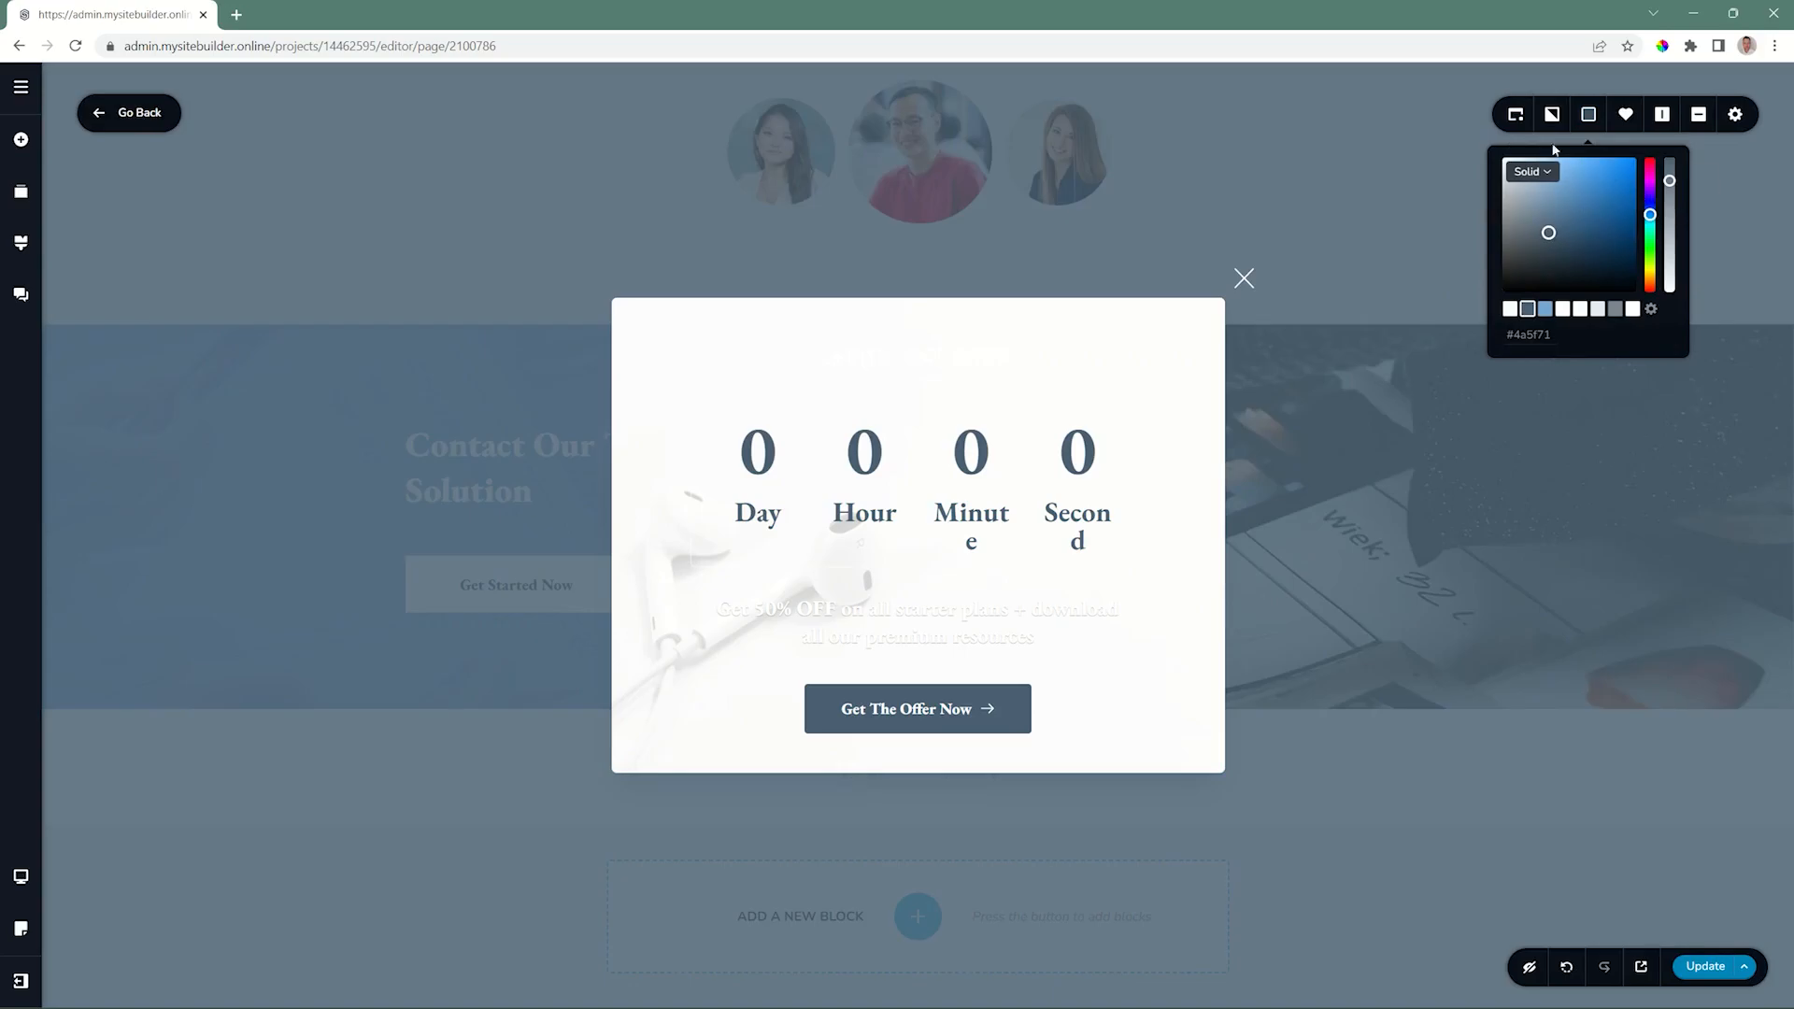
mouse_move(1669, 180)
mouse_down()
mouse_move(1670, 291)
mouse_move(1669, 175)
mouse_up()
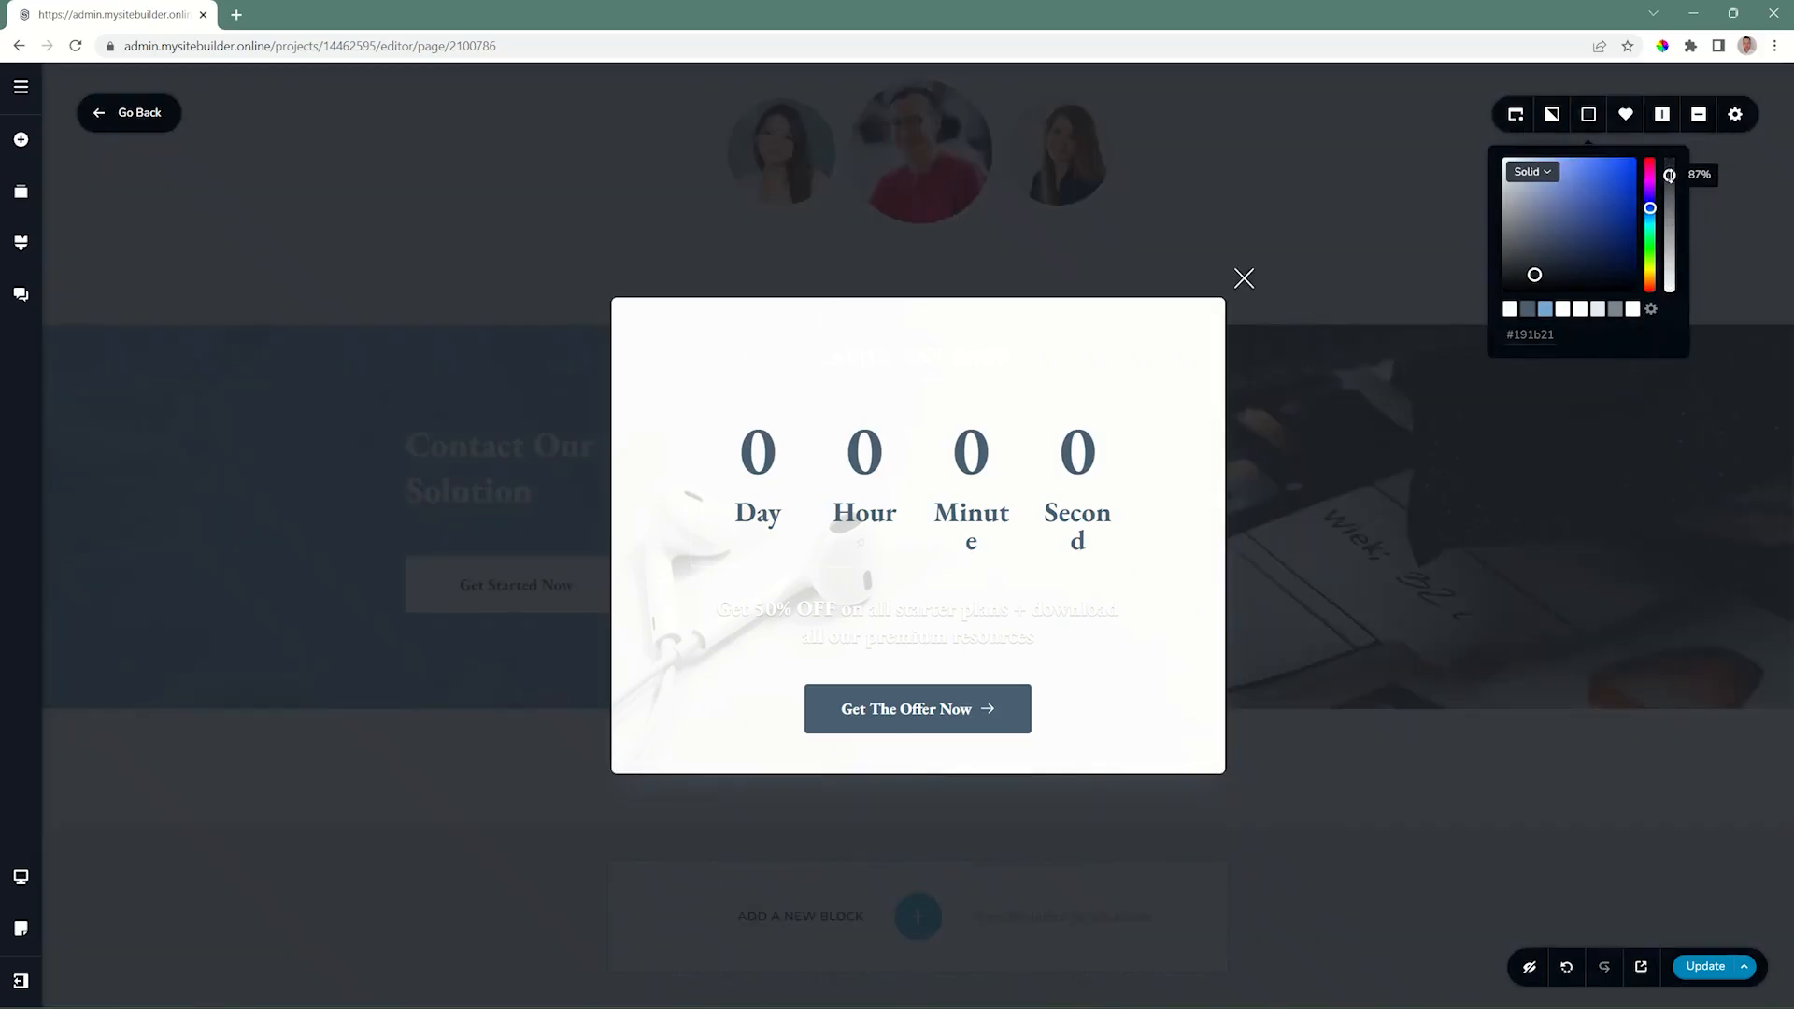
Set the popup's close button delay to 3 and toggle Display Close Button off and on again.
click(1516, 114)
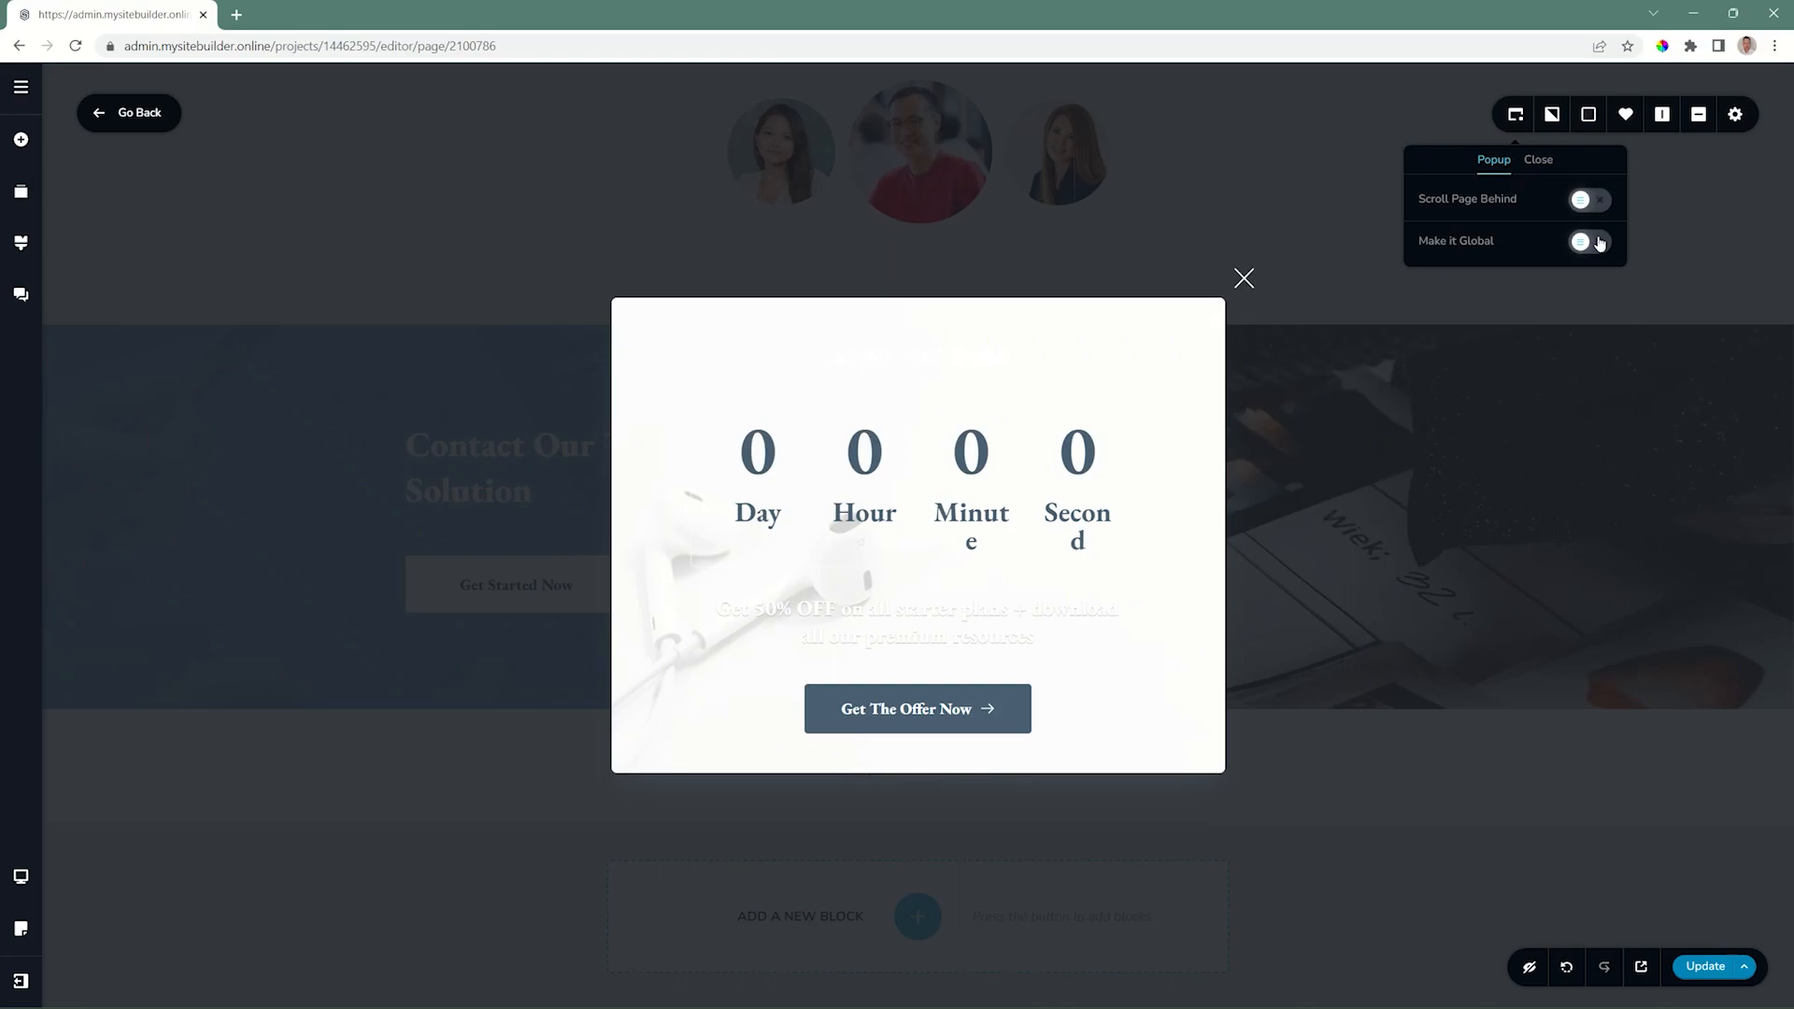
click(1540, 161)
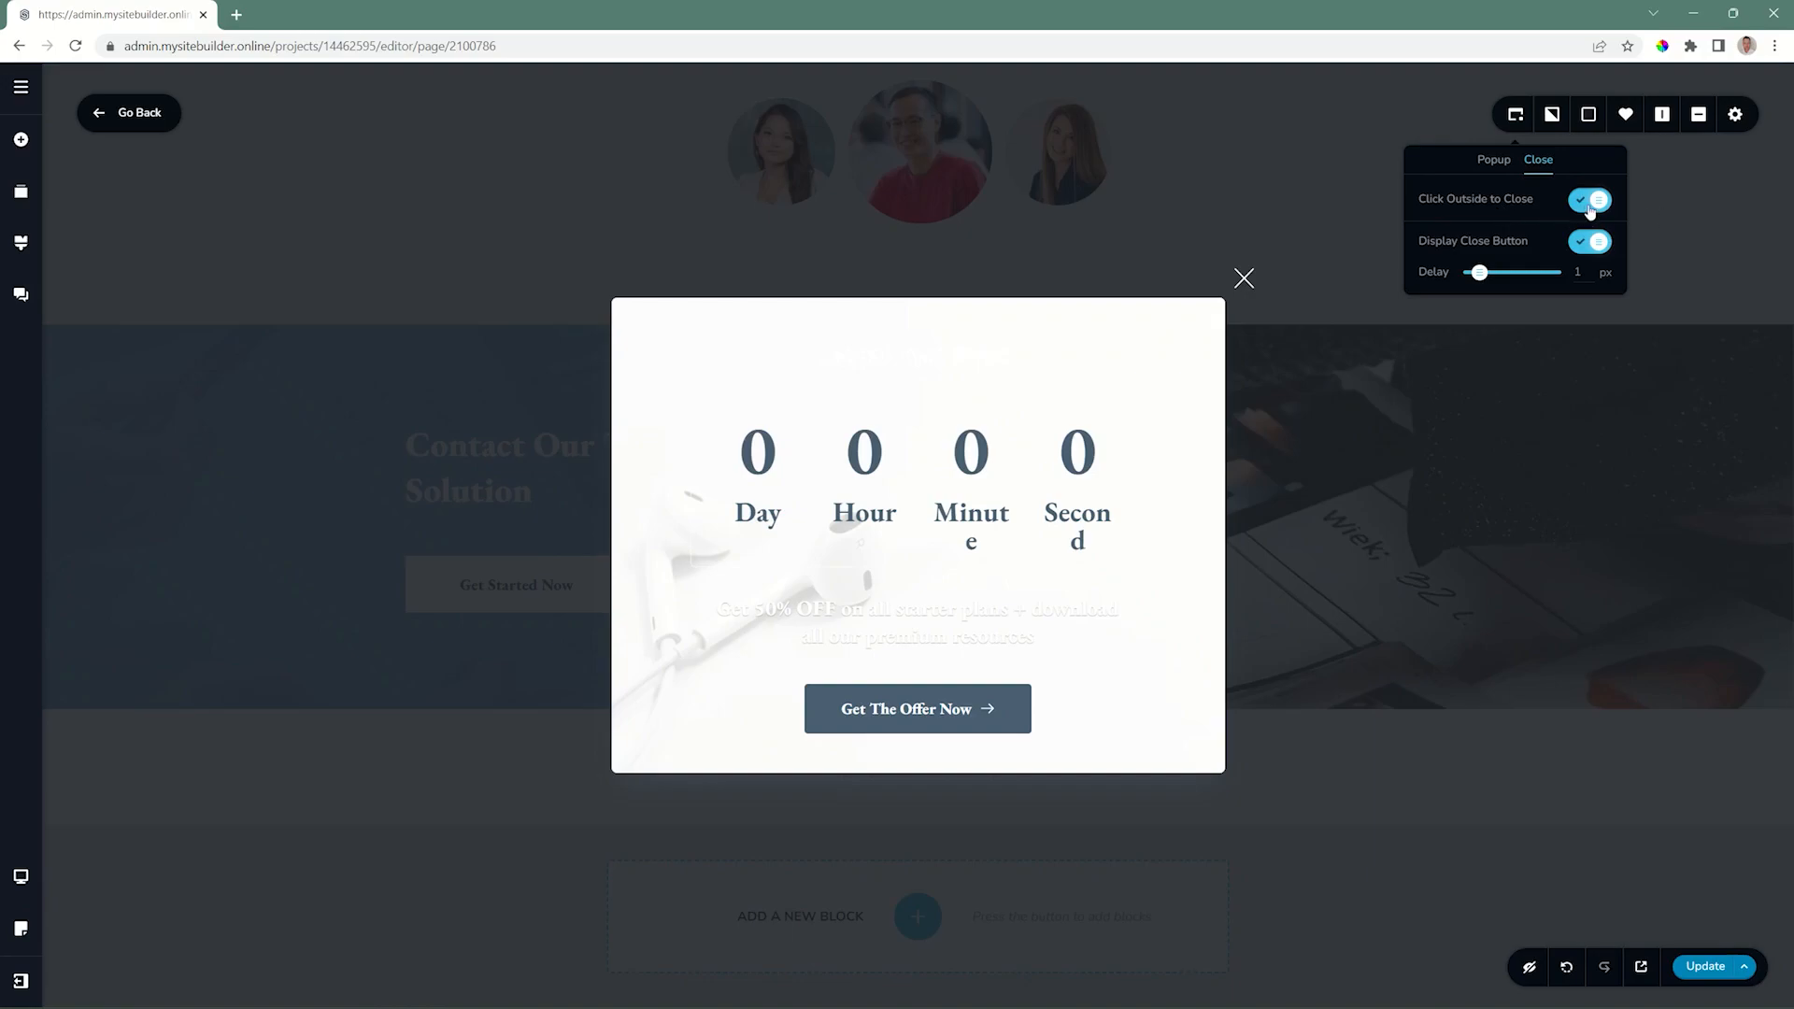
click(1480, 272)
drag(1480, 272, 1494, 272)
click(1593, 245)
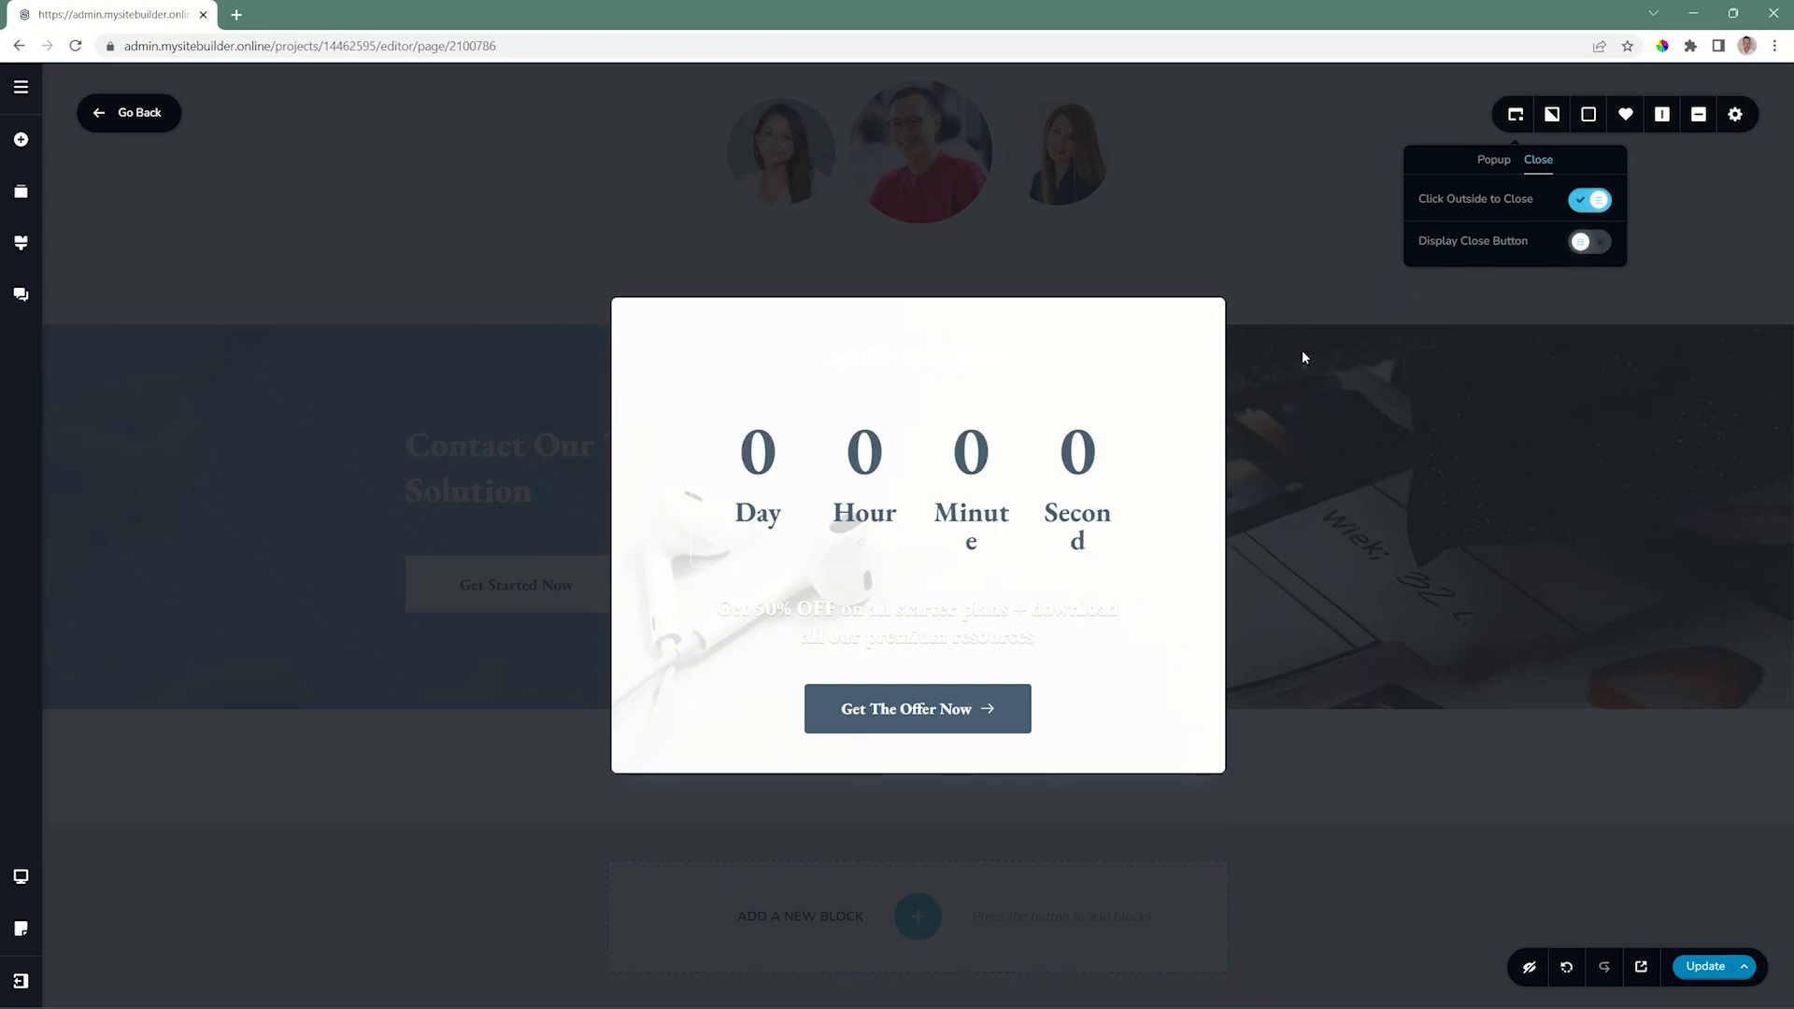
click(1600, 246)
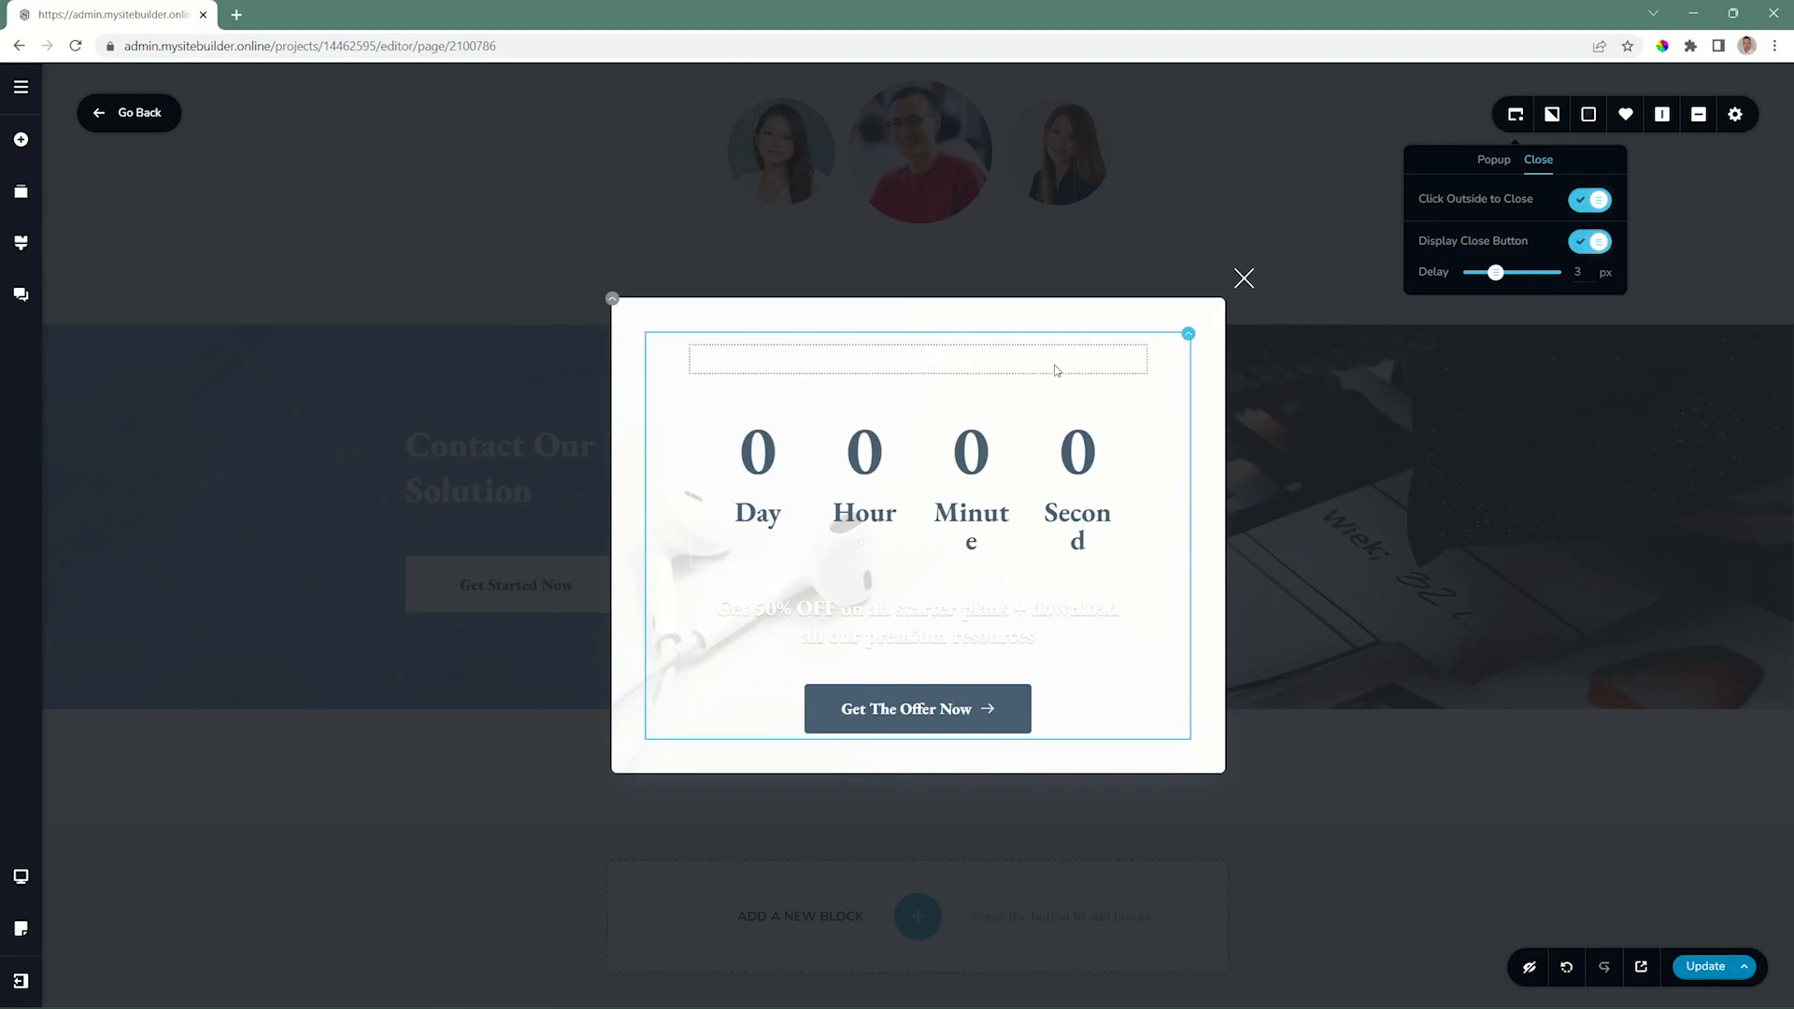
Review the background image, colour, and styling and effects options of the popup's content container.
click(613, 300)
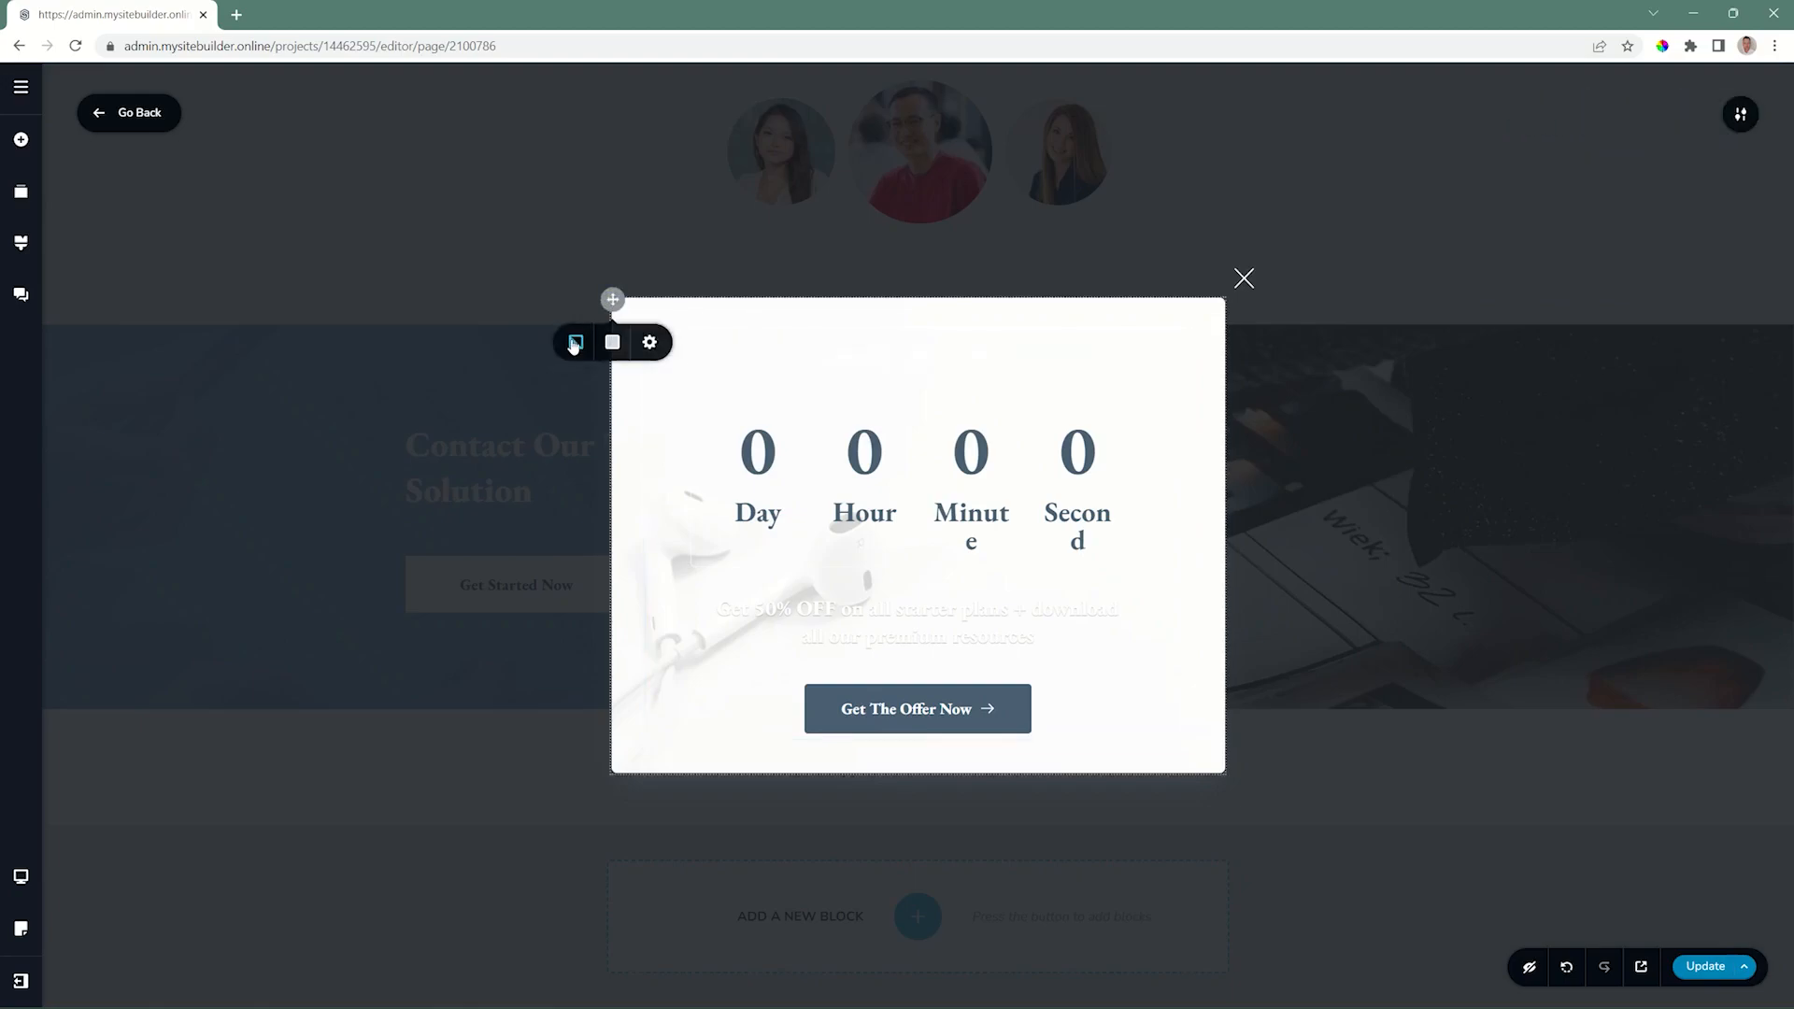
click(574, 343)
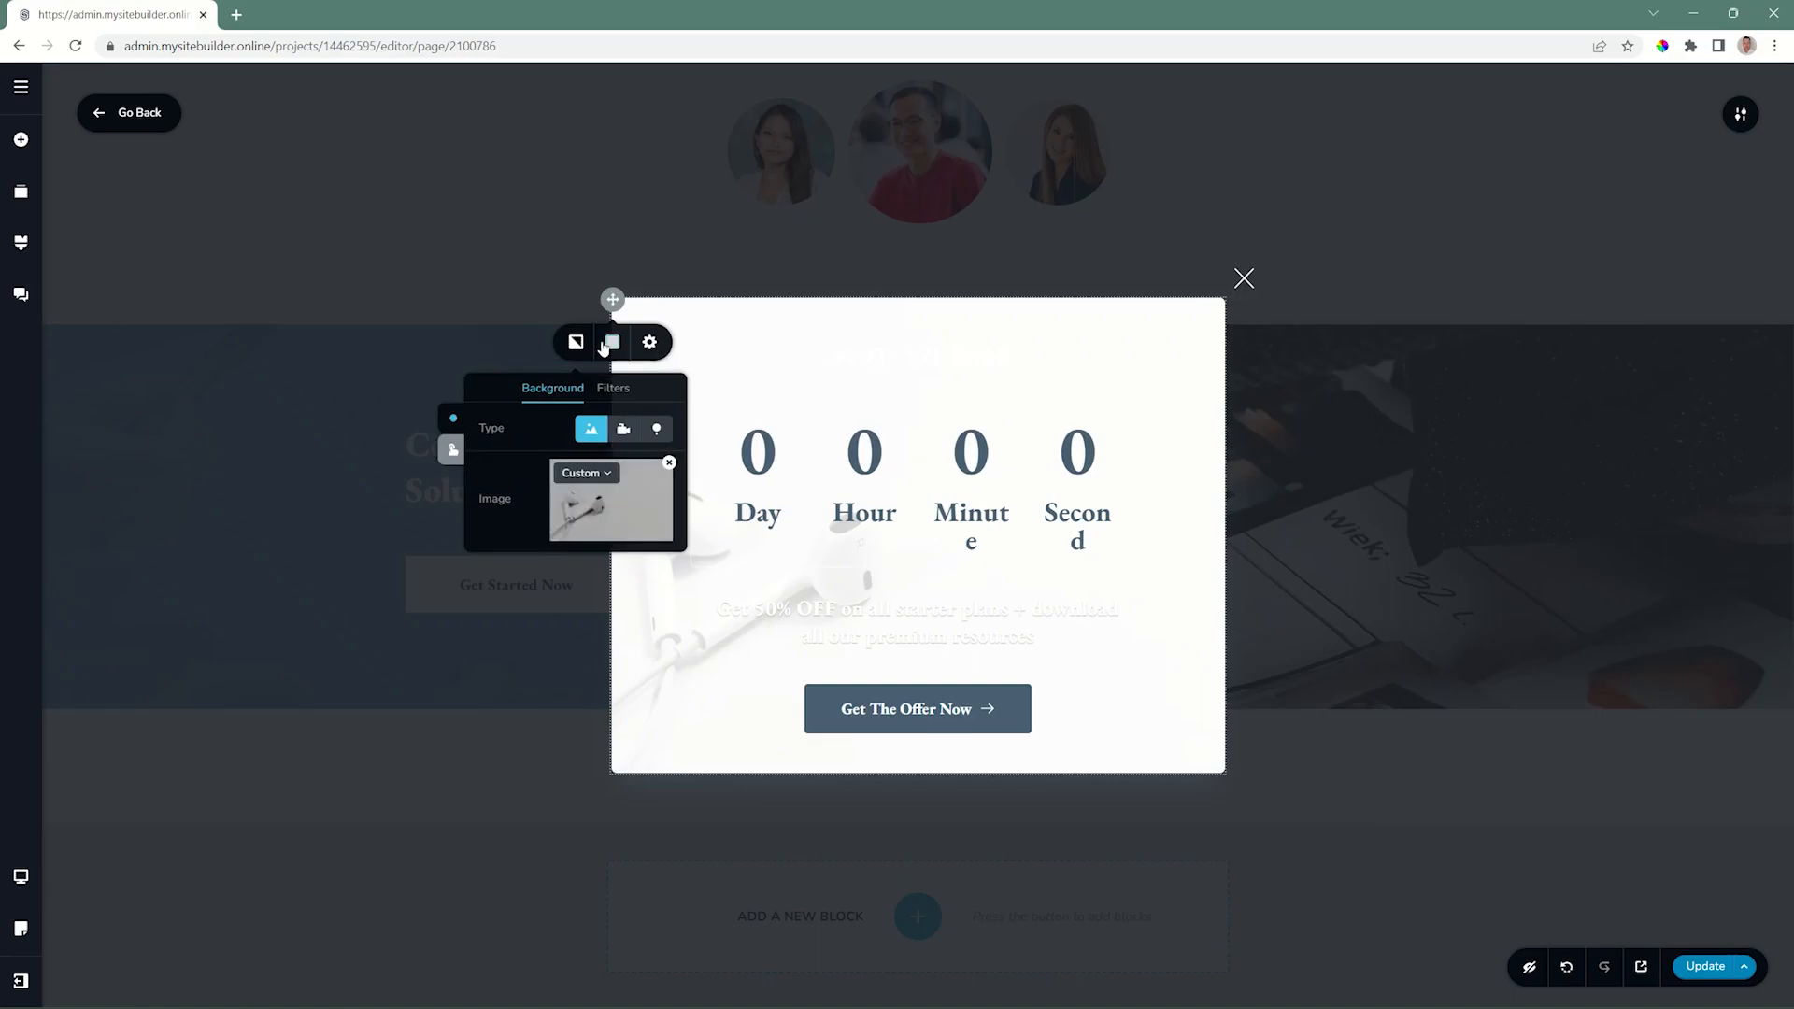
click(605, 346)
click(665, 349)
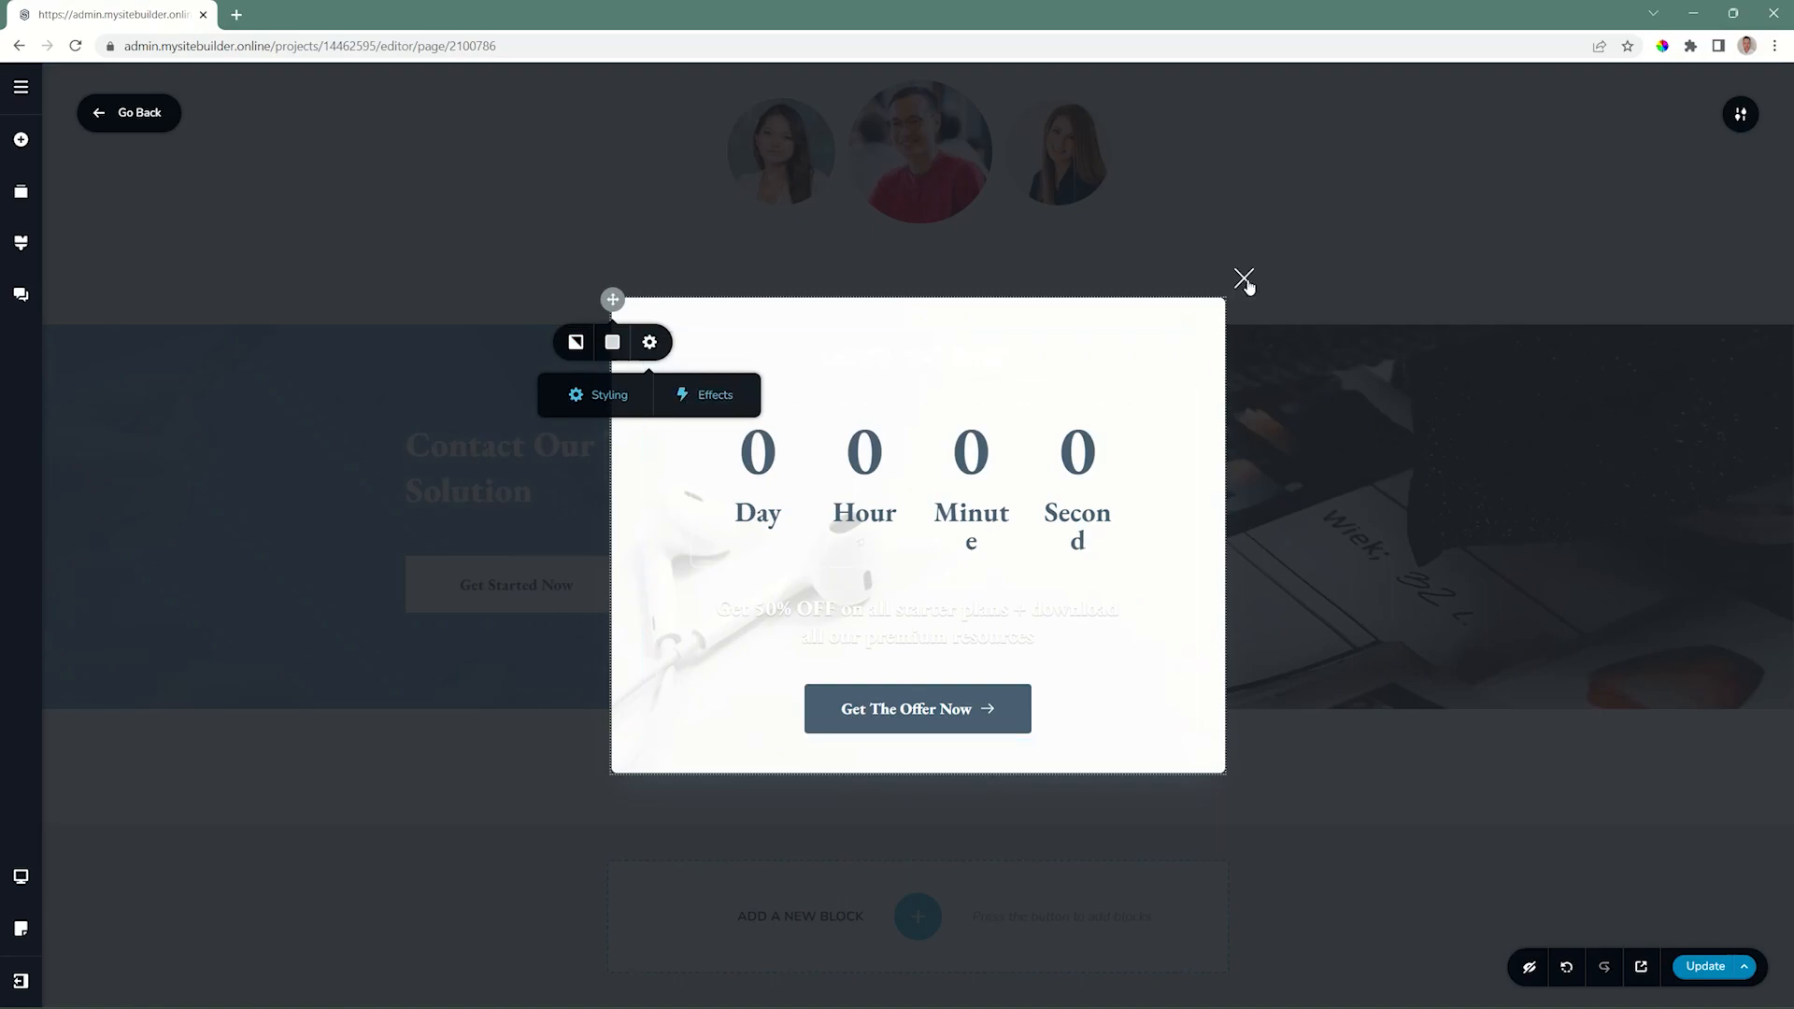
Shift the popup's close icon farther out with its lateral and vertical offsets and enlarge it.
click(1243, 281)
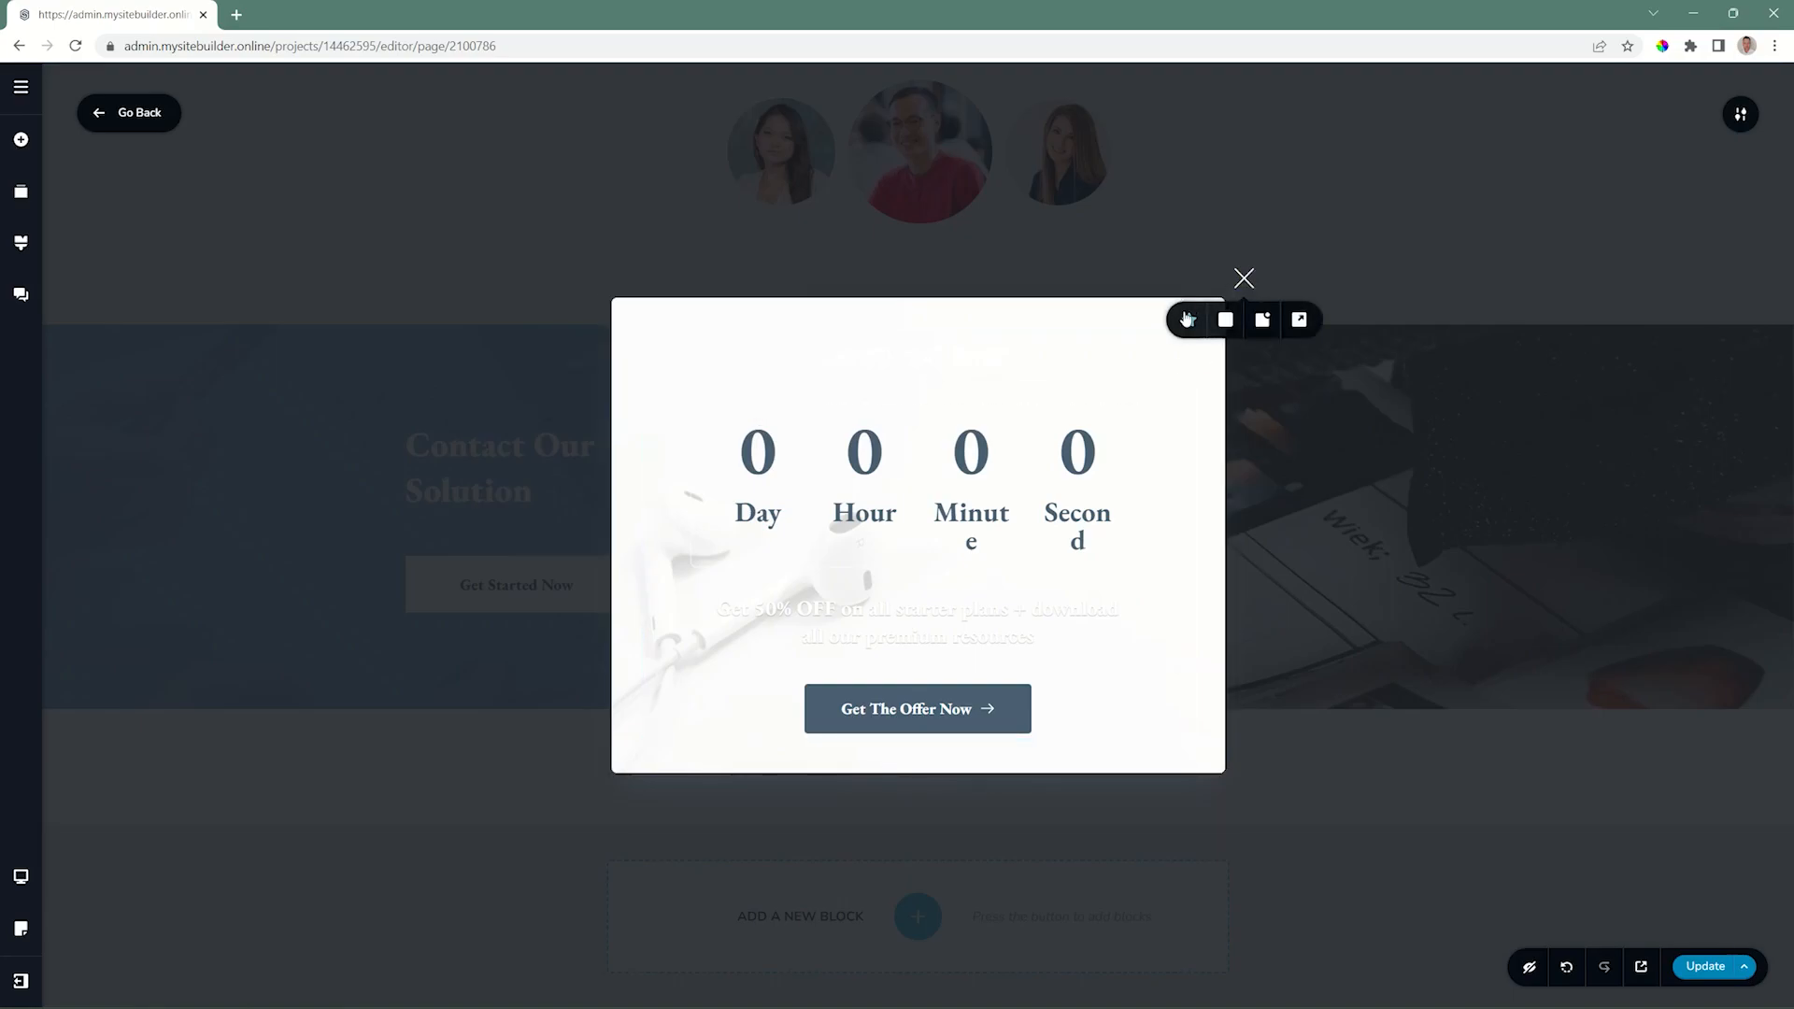
click(1188, 319)
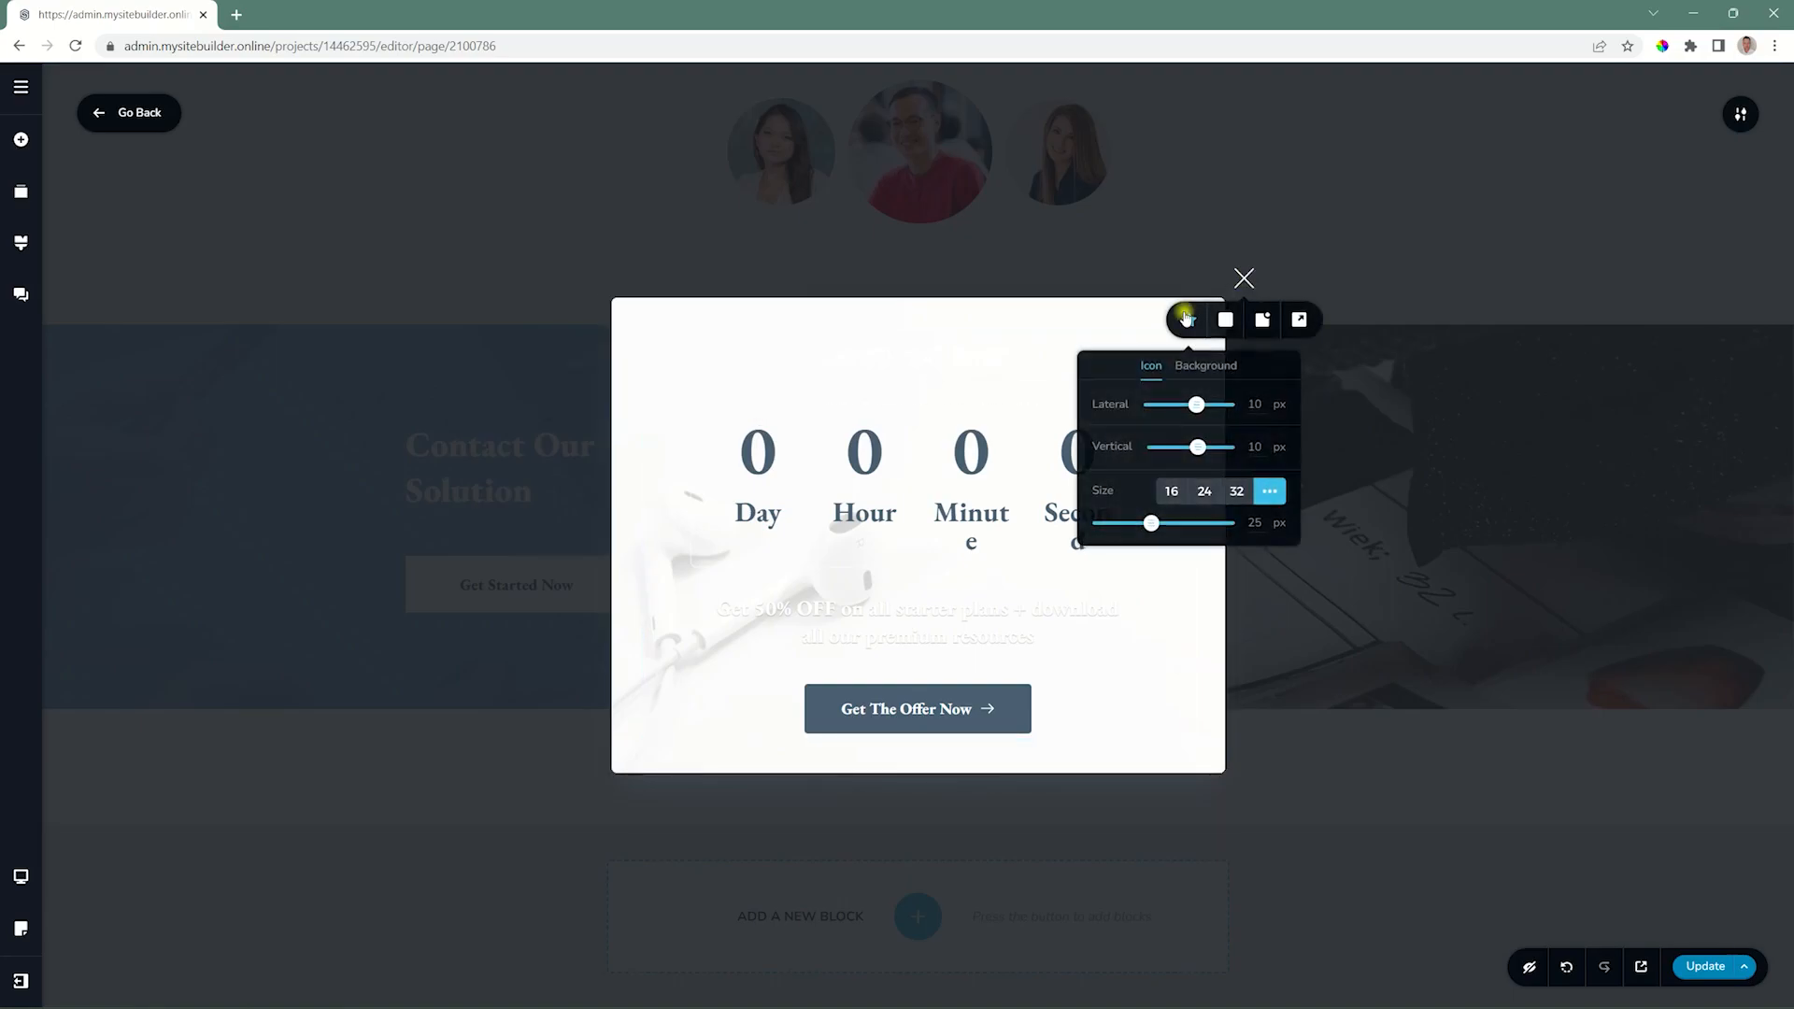
drag(1197, 404, 1207, 446)
mouse_move(1152, 524)
mouse_down()
mouse_move(1214, 524)
mouse_move(1181, 524)
mouse_up()
Check the close icon's background options and change the icon colour to #d100ff.
click(1198, 367)
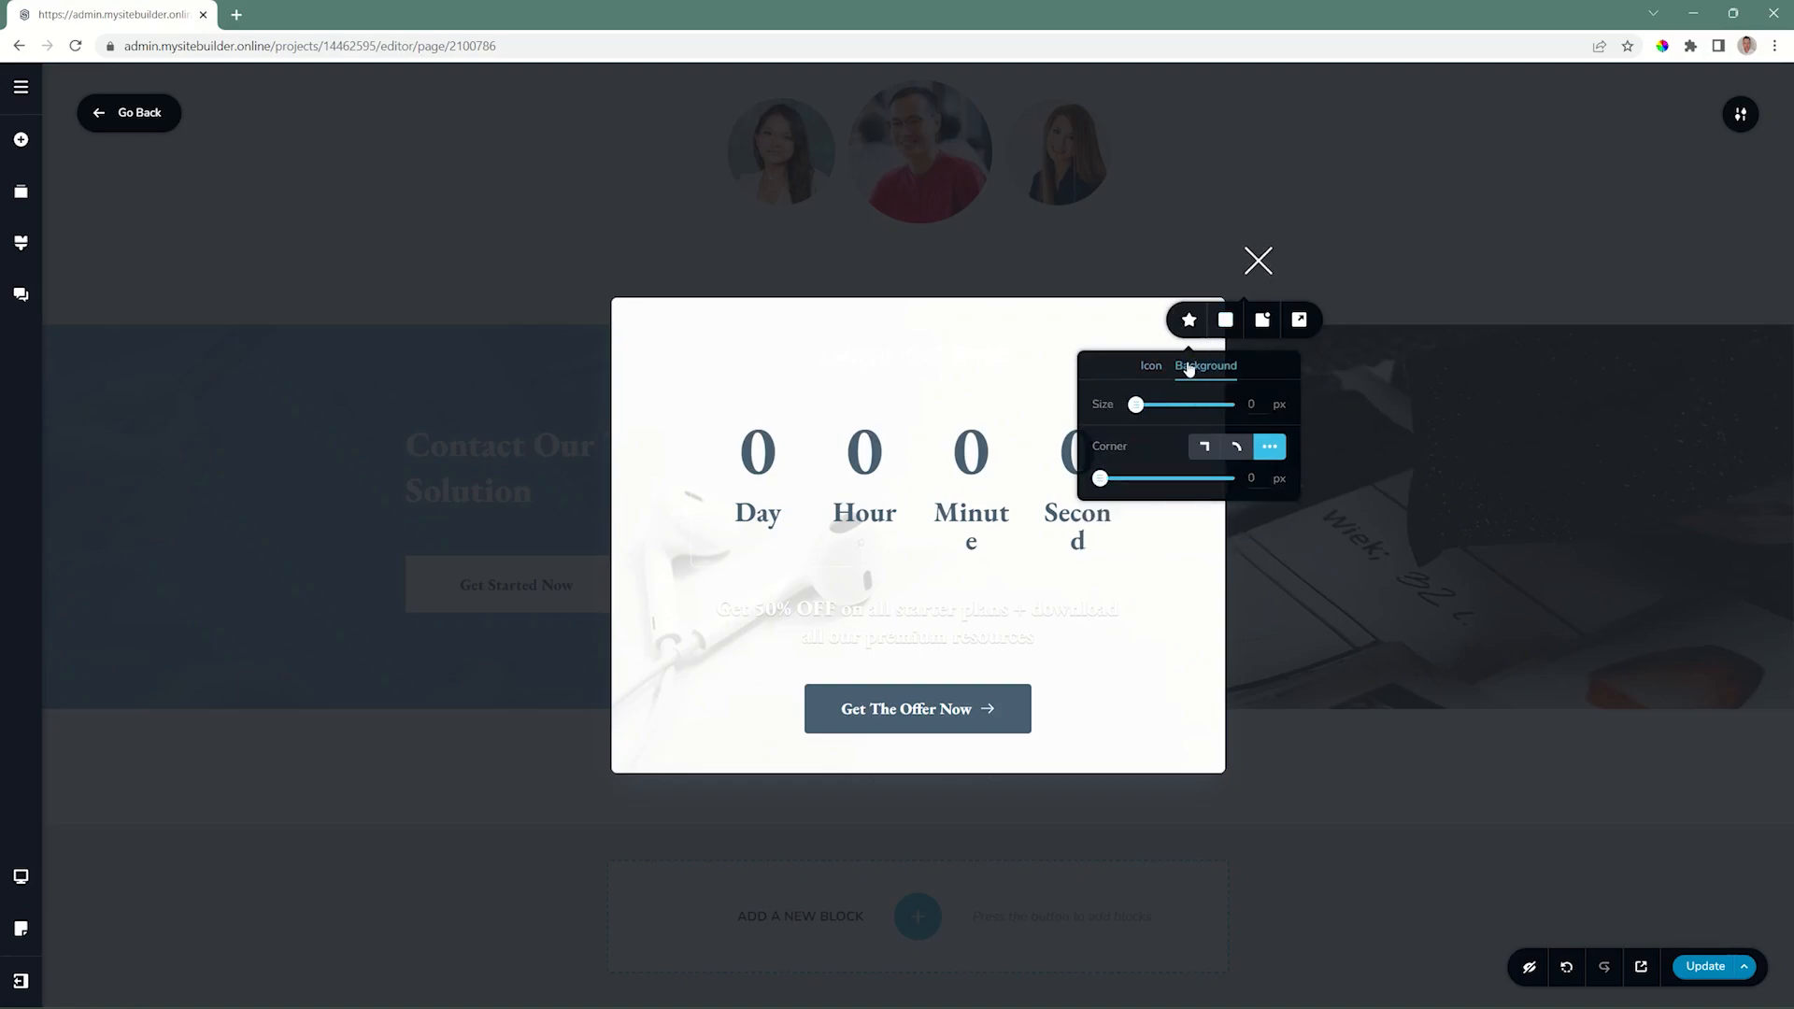
click(1225, 319)
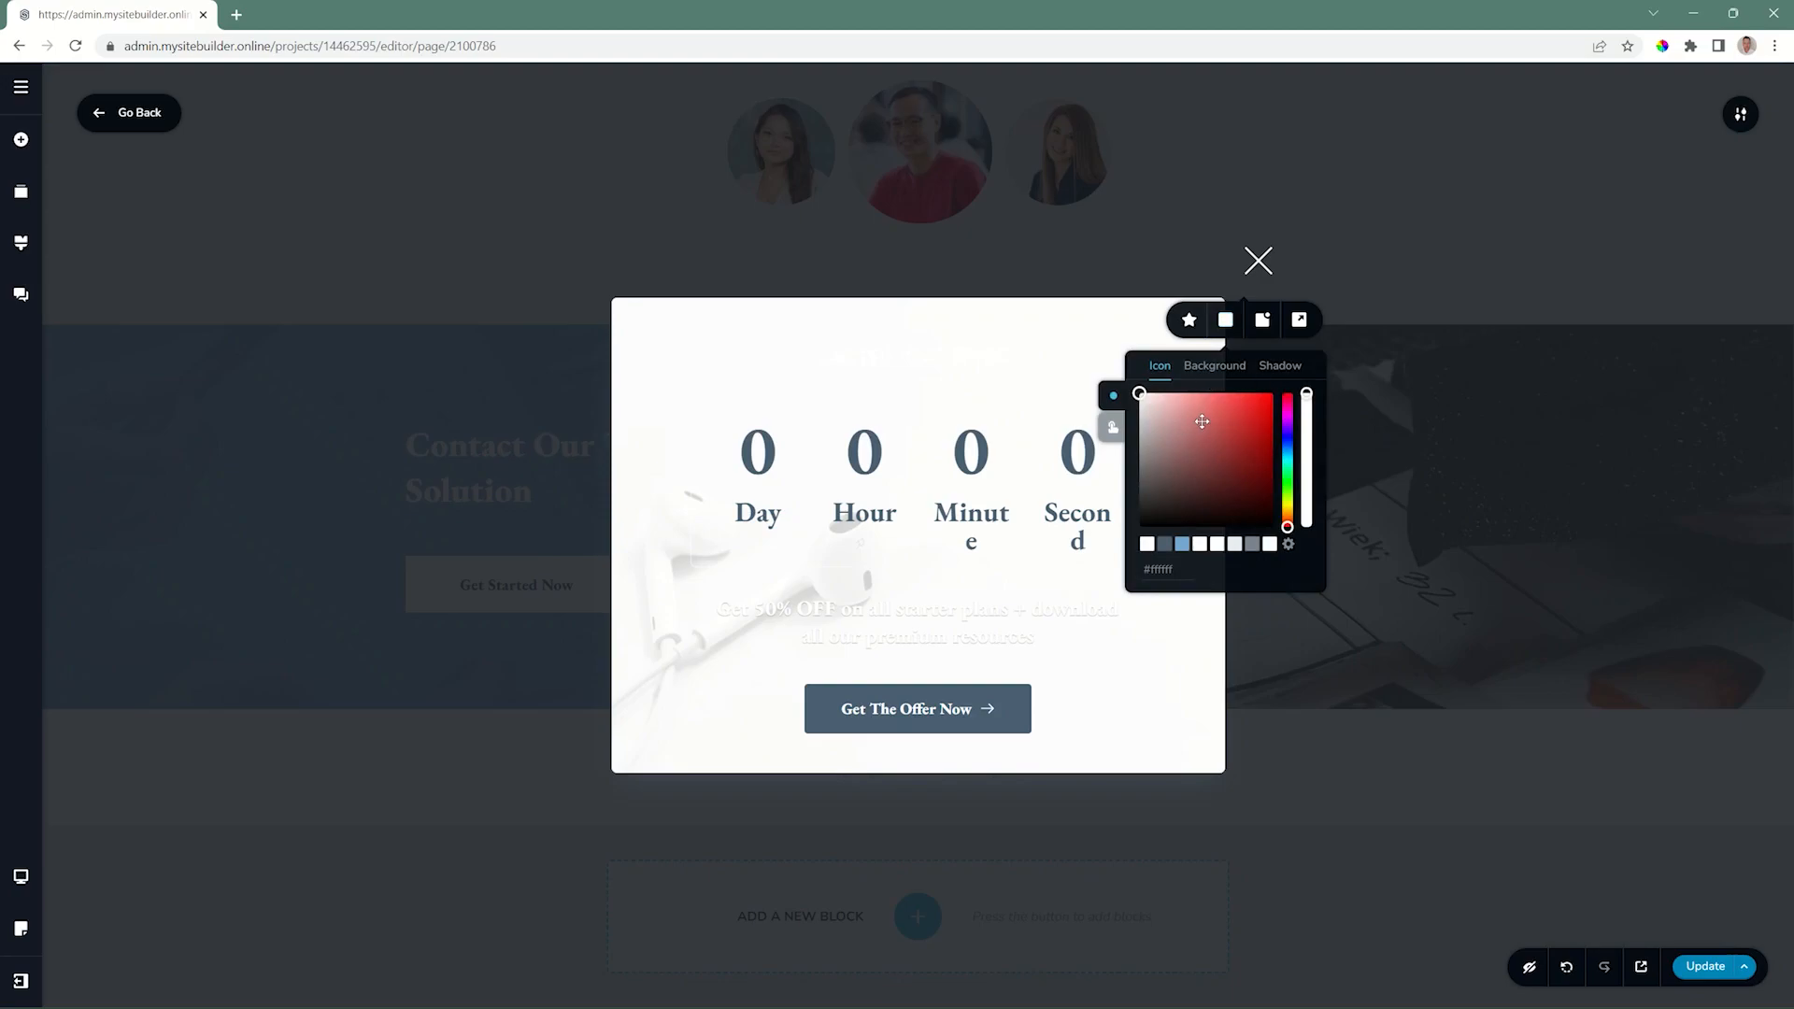
click(1287, 420)
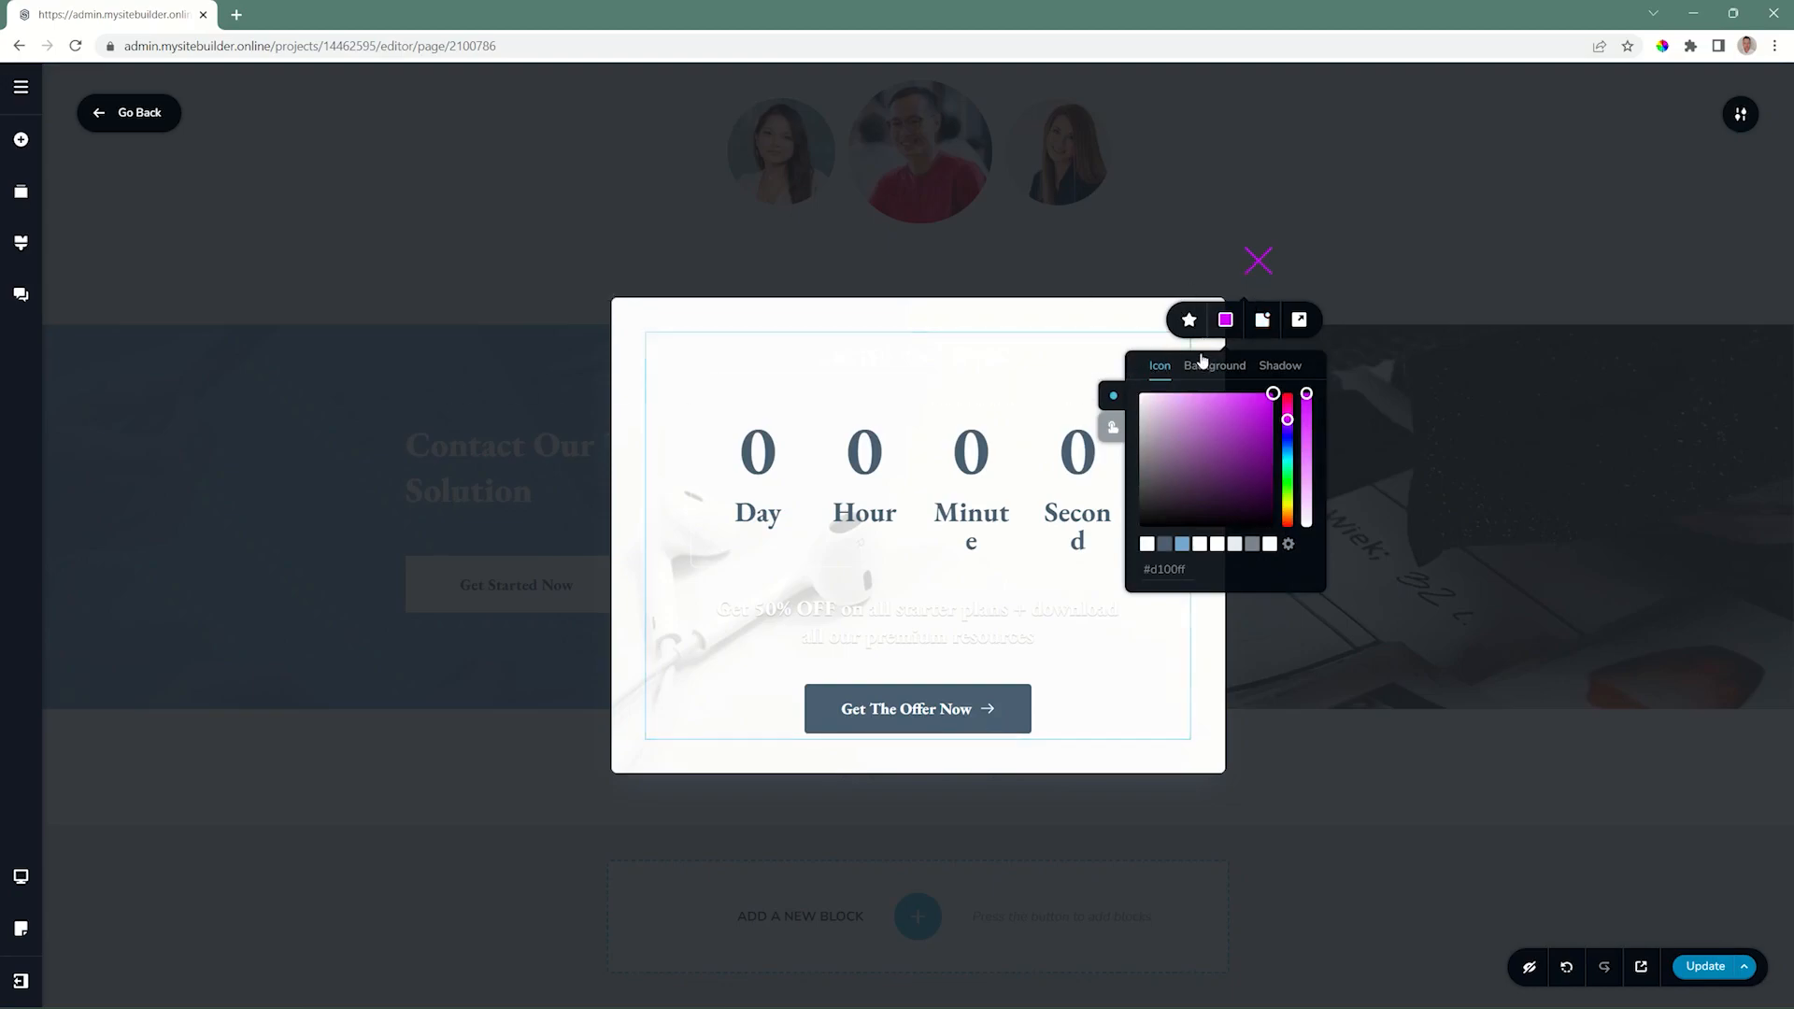
Cycle the close icon's placement and alignment until it sits outside the popup's upper left corner, and return to the page.
click(1262, 324)
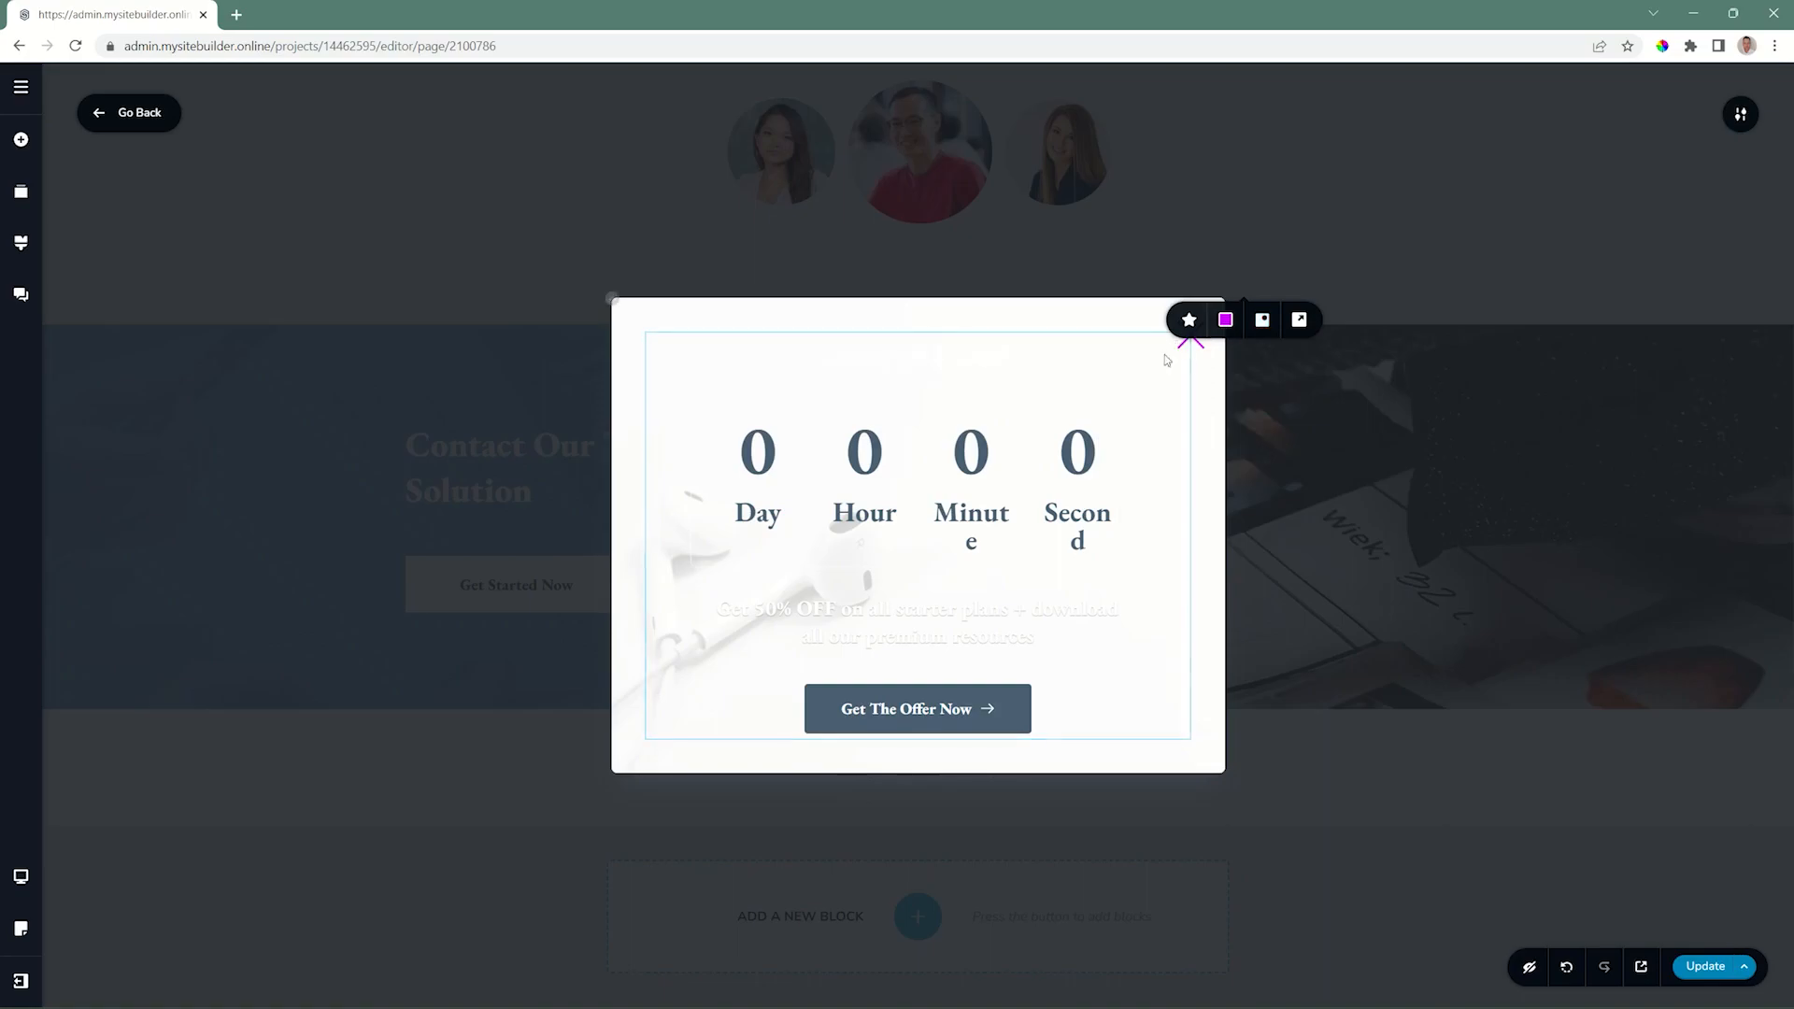
click(1300, 321)
click(1300, 321)
click(1300, 322)
click(1300, 322)
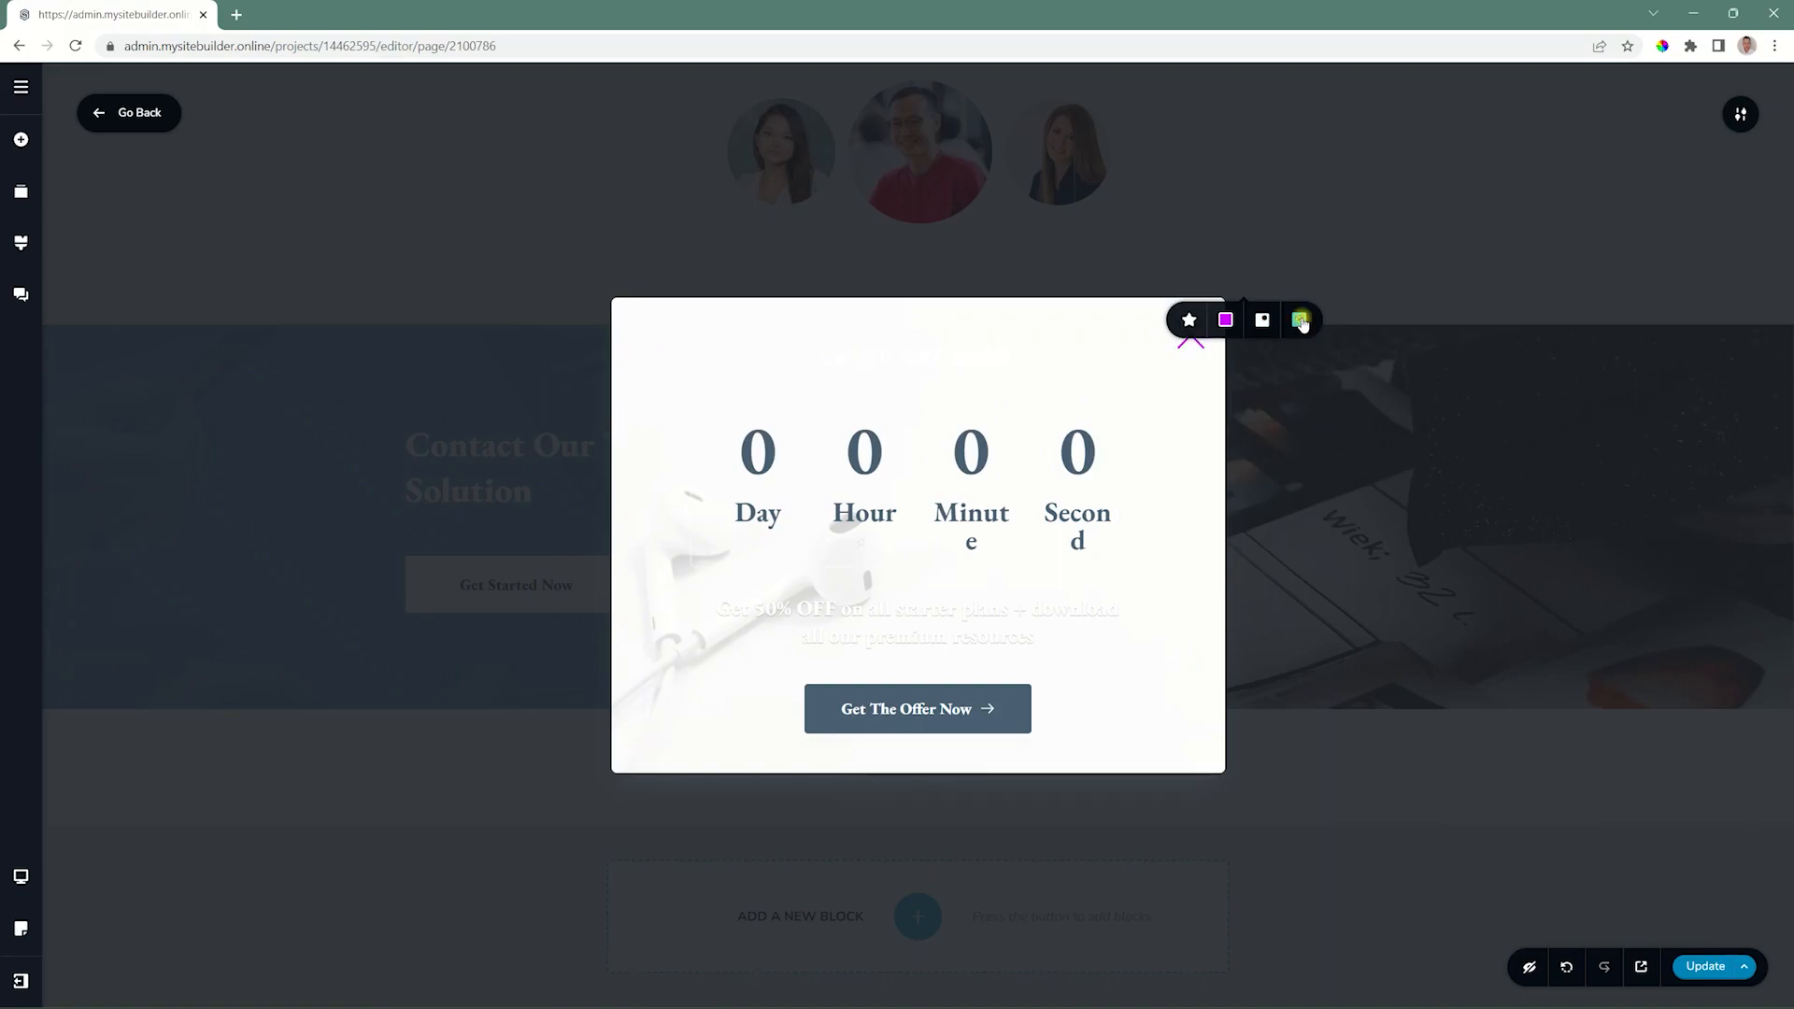
click(1301, 321)
click(1301, 321)
click(1301, 321)
click(1266, 322)
click(136, 114)
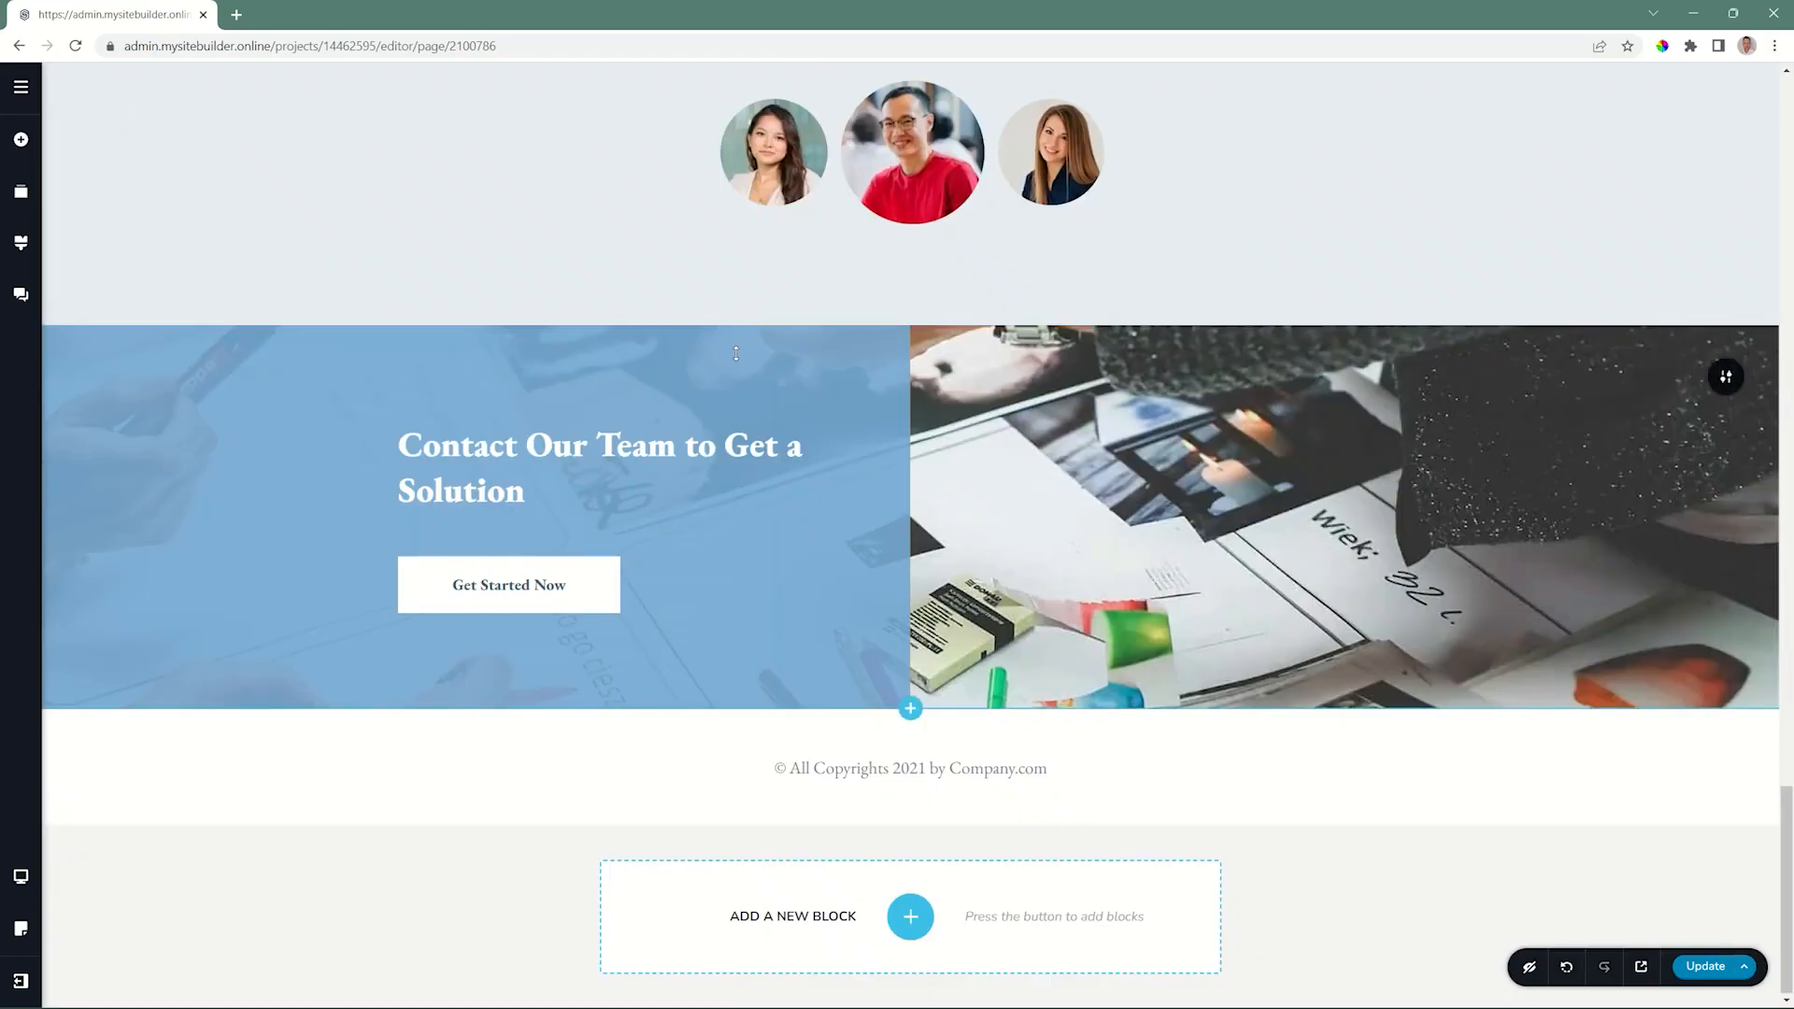
Reopen the popup linked to the Get Started Now button and preview it in Tablet and Mobile views.
click(501, 585)
click(489, 525)
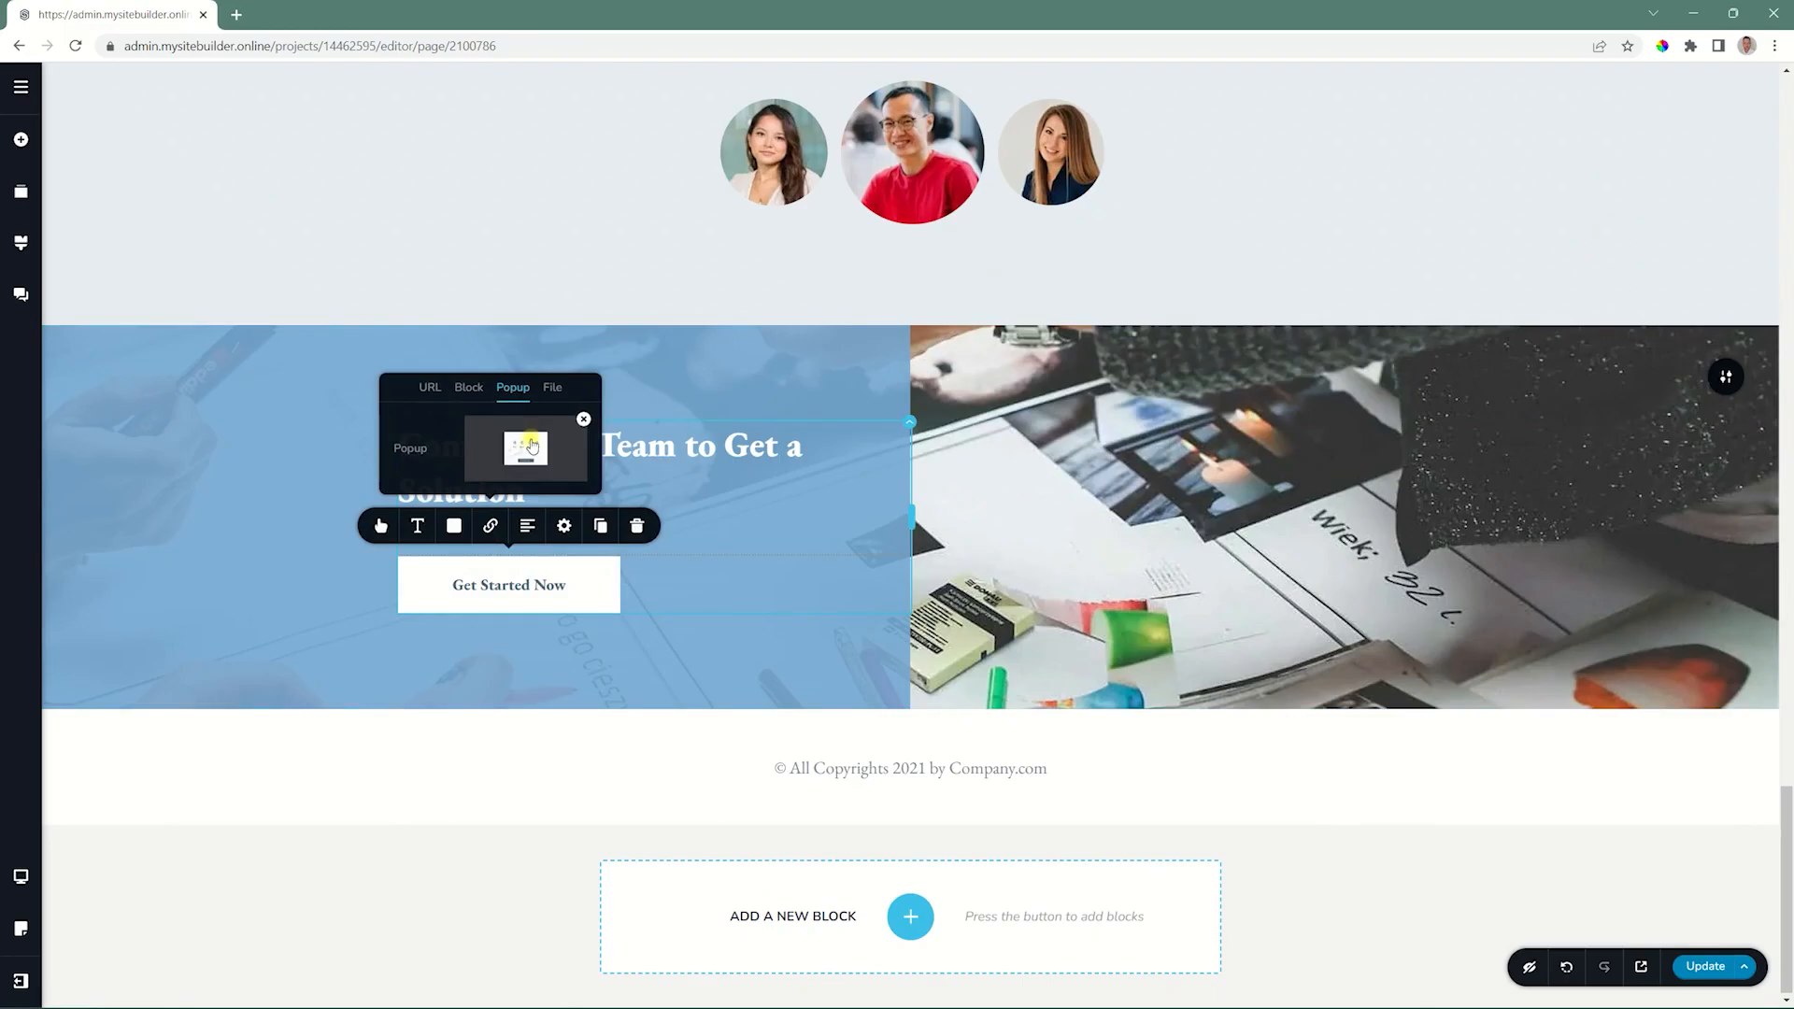
click(528, 447)
mouse_move(21, 876)
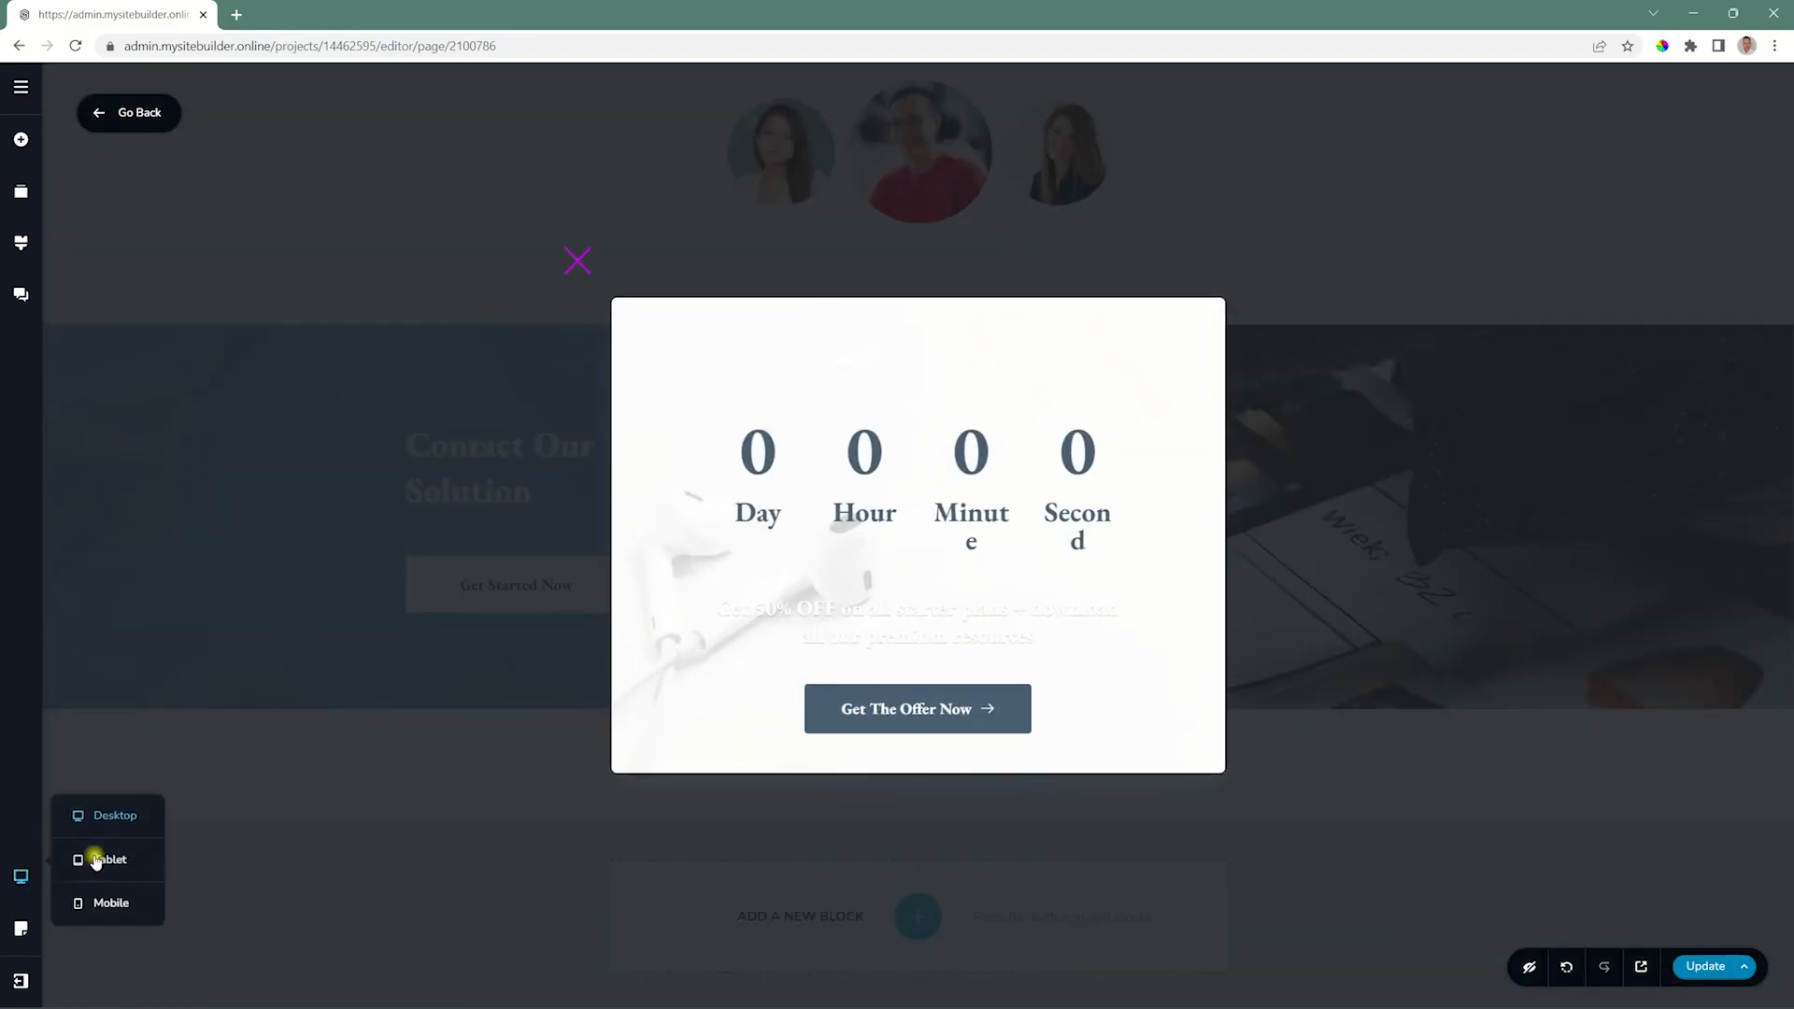
click(94, 859)
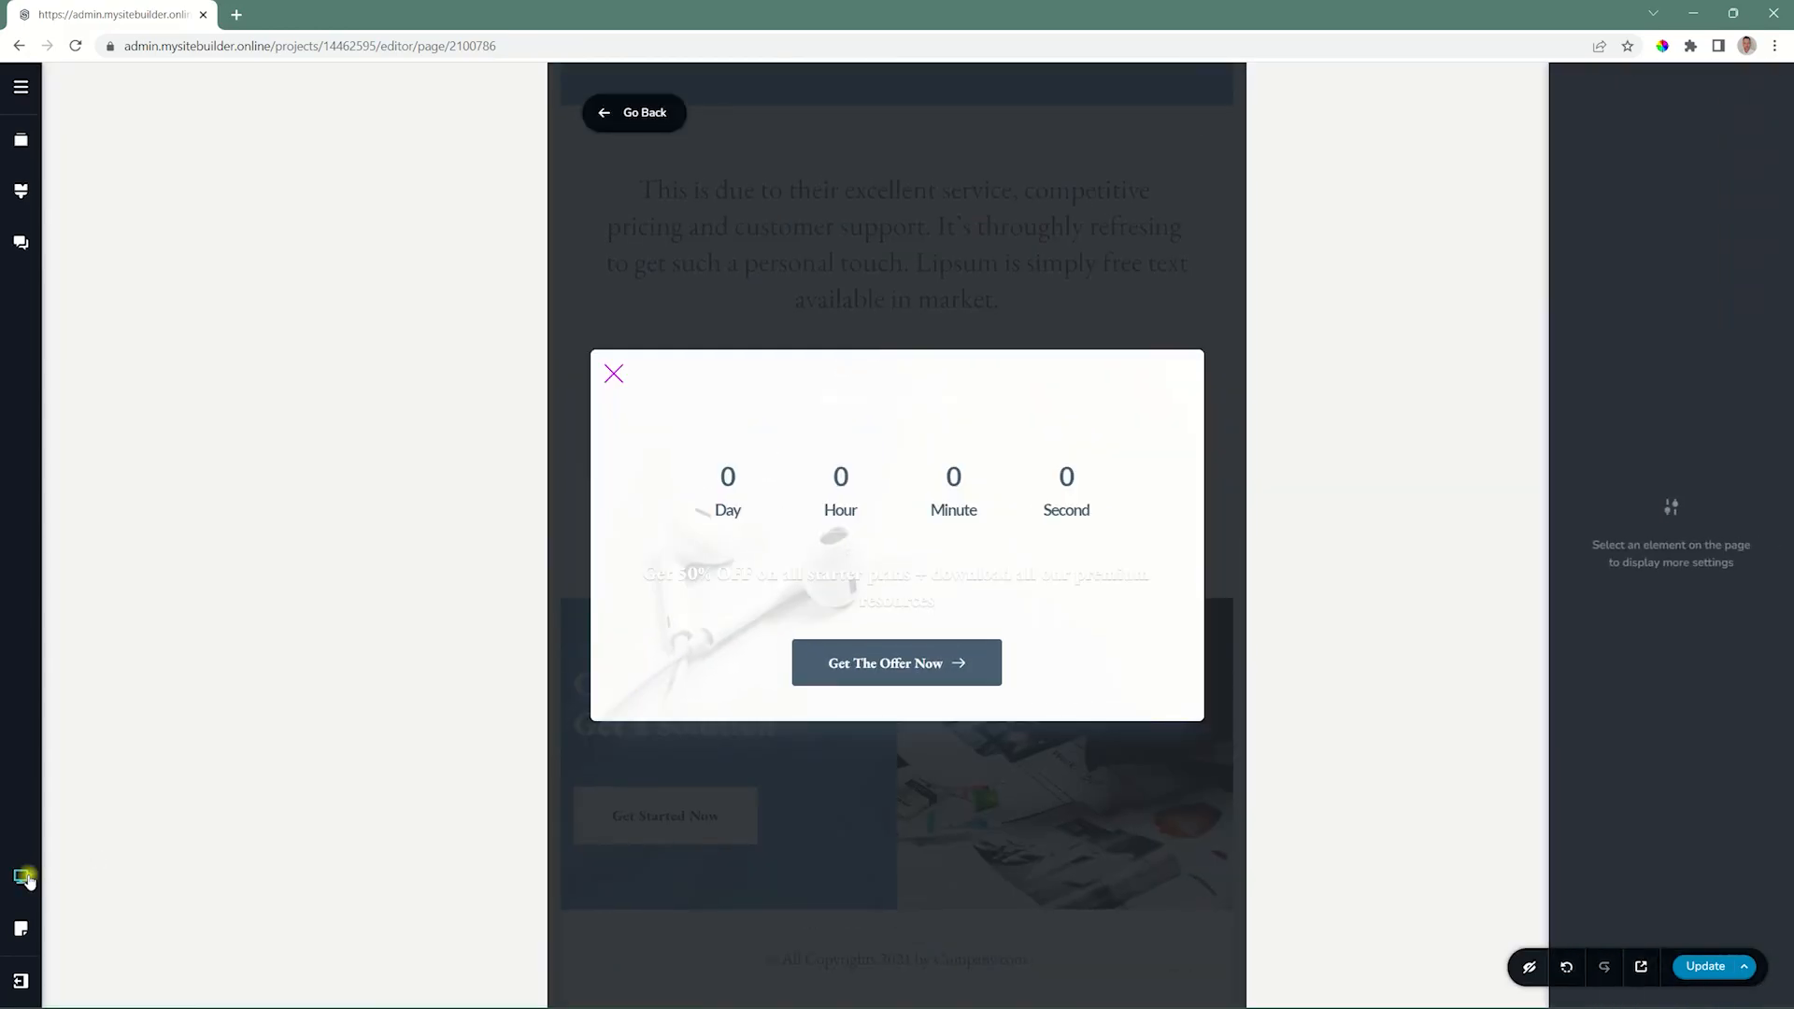
mouse_move(21, 876)
click(94, 906)
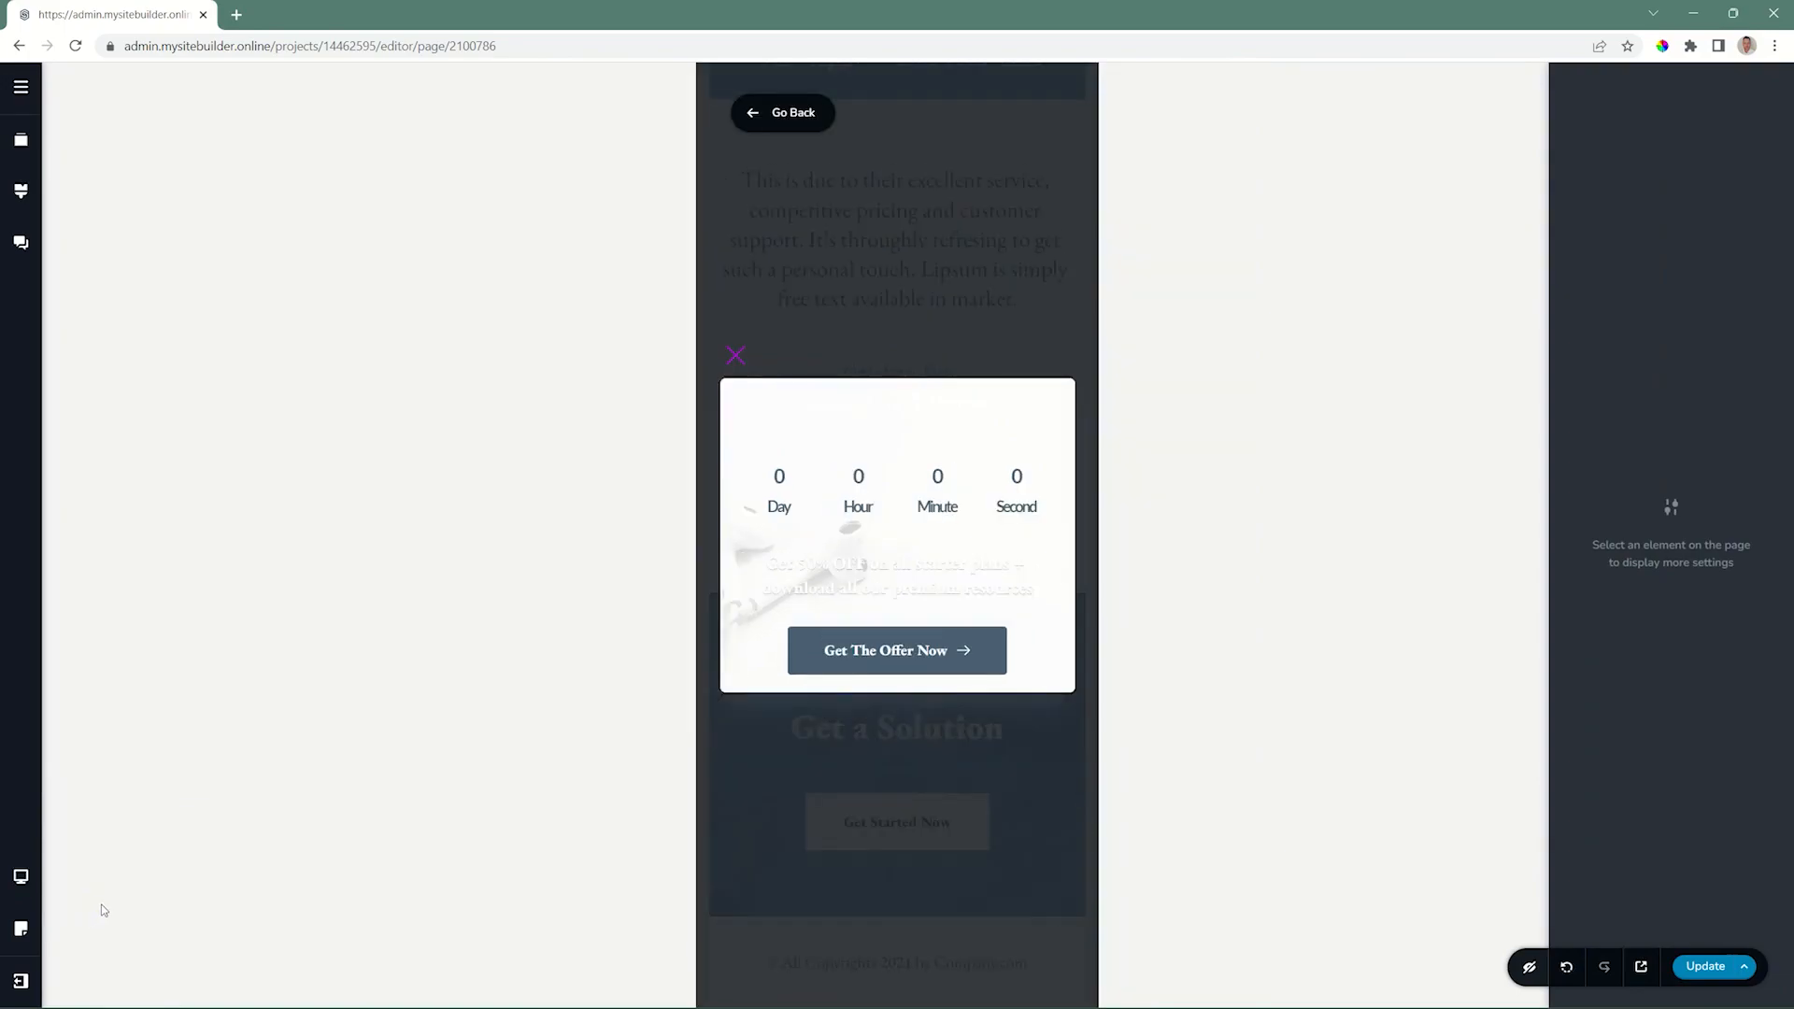